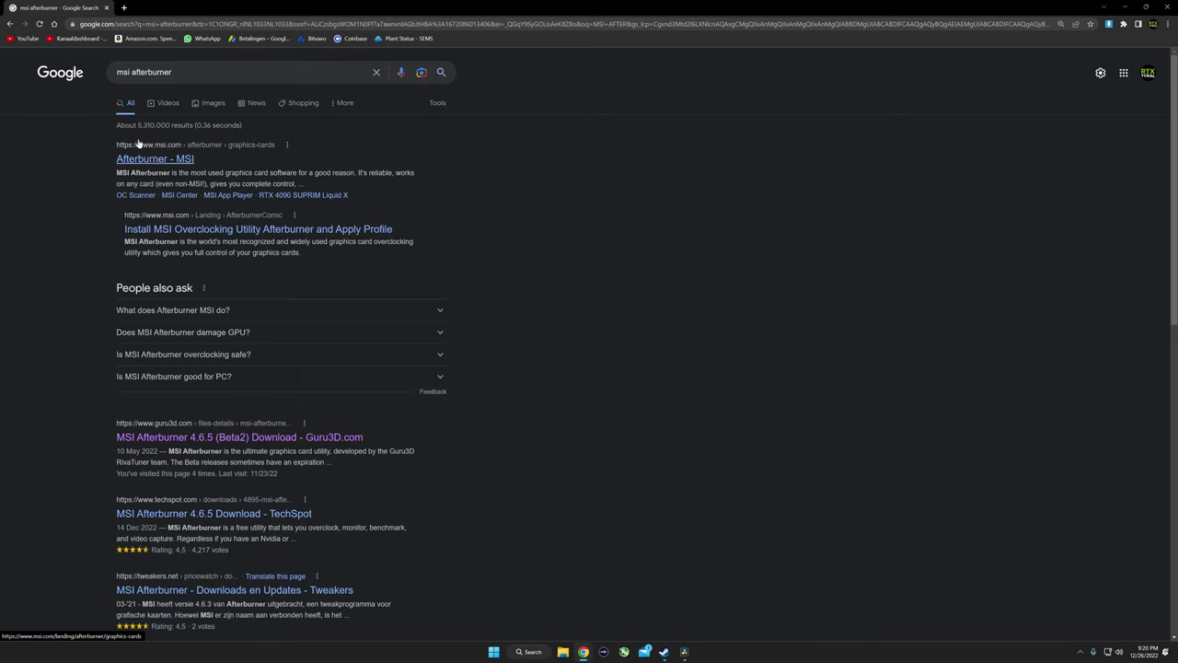
Open the official 'Afterburner - MSI' page from the Google search results.
click(187, 159)
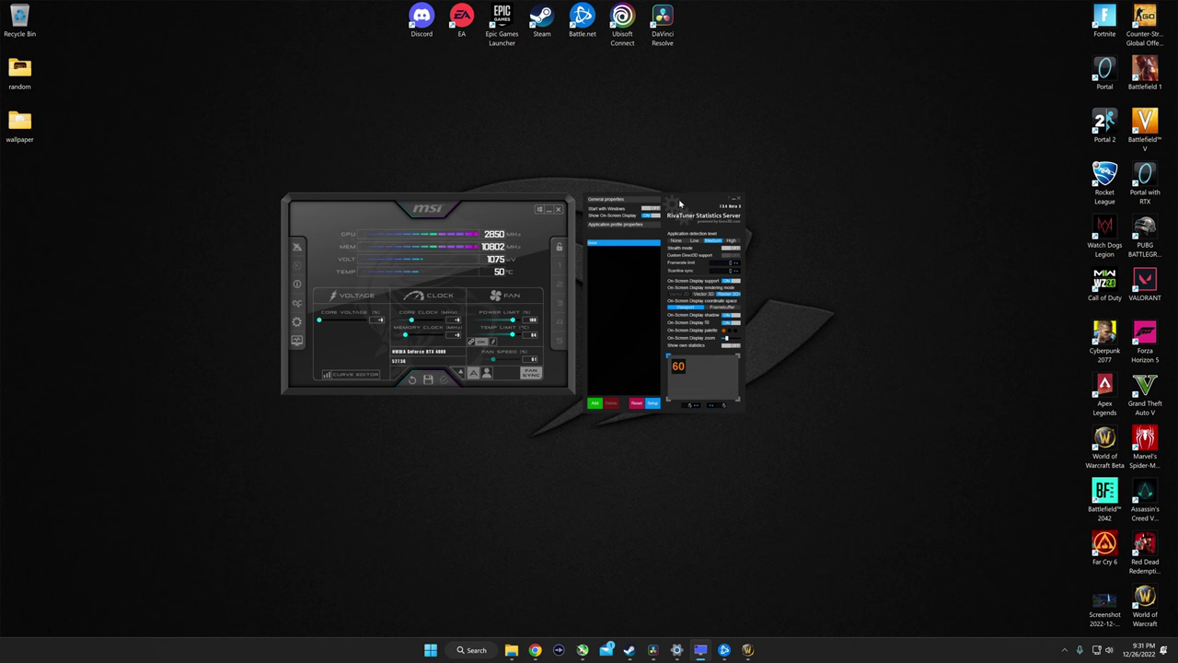
Search Windows for 'rive' and launch RivaTuner Statistics Server.
click(479, 650)
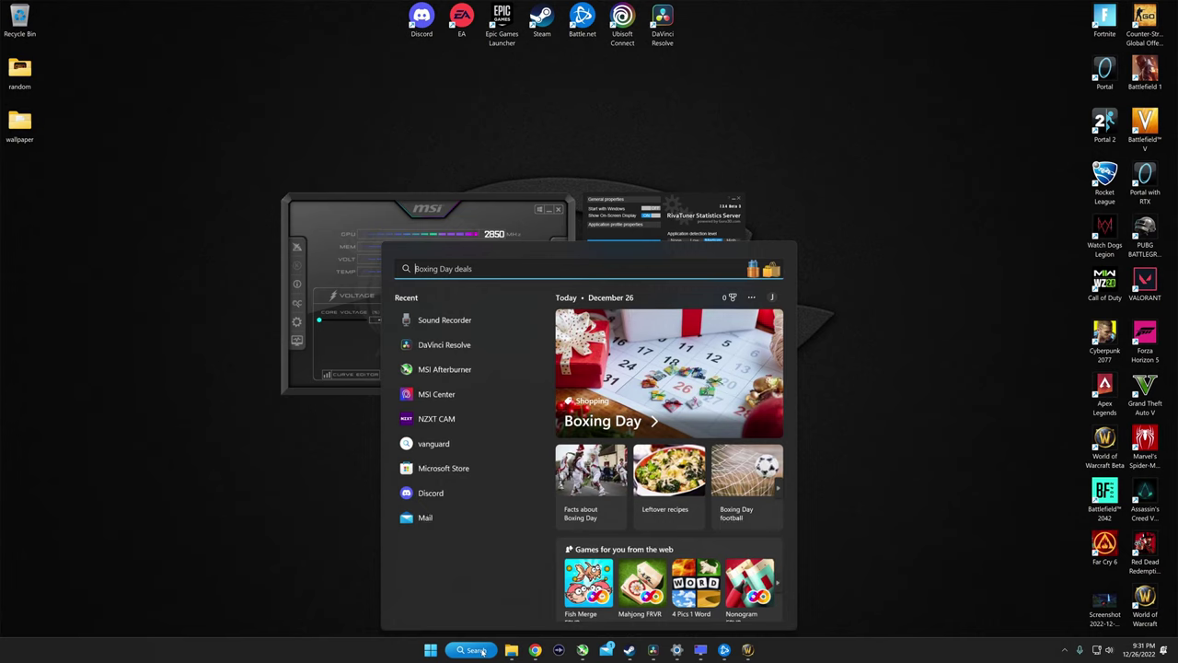
text(river)
key(BackSpace)
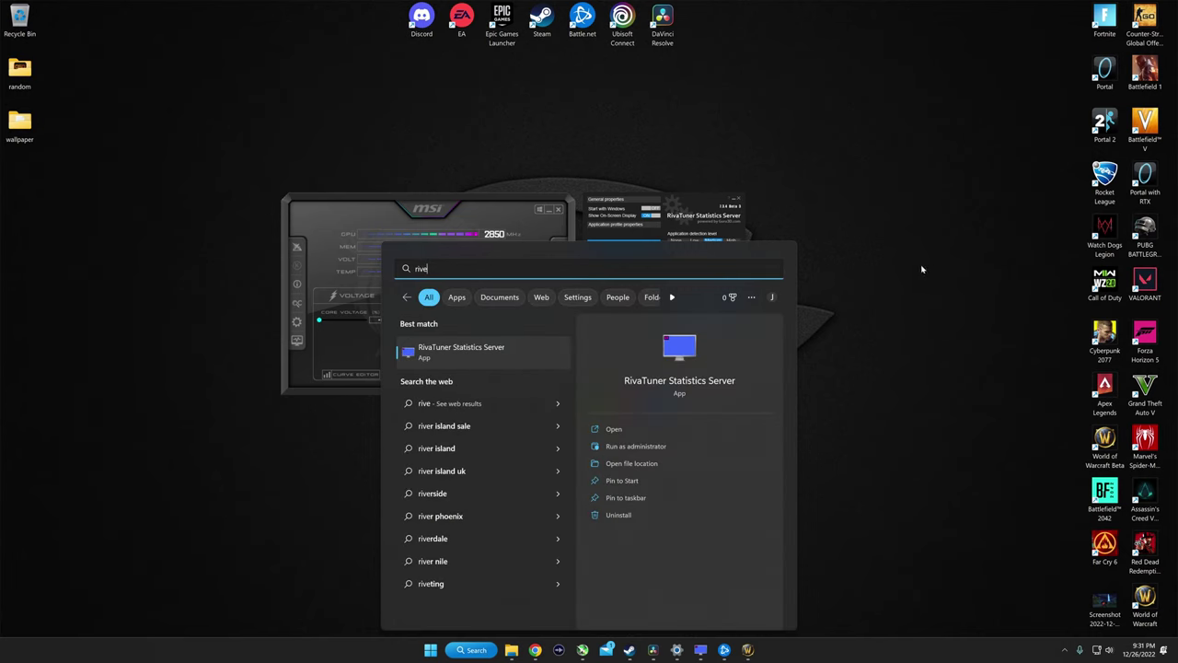
key(Return)
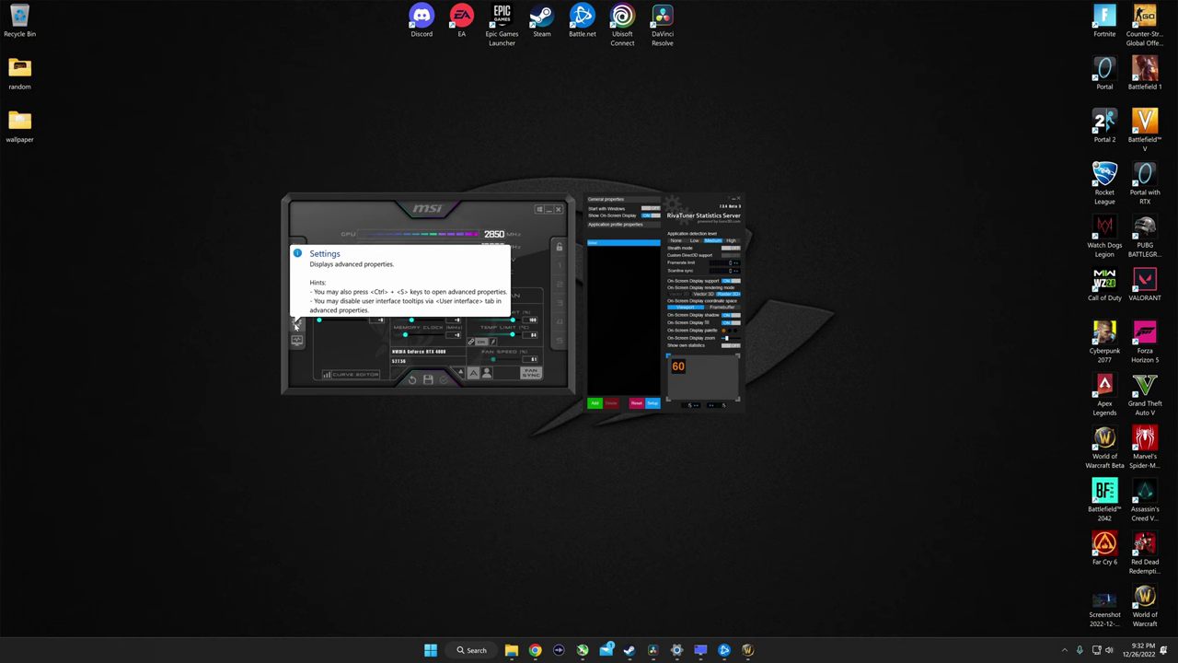
Open MSI Afterburner's properties window, move it left, and show its User interface settings.
click(295, 324)
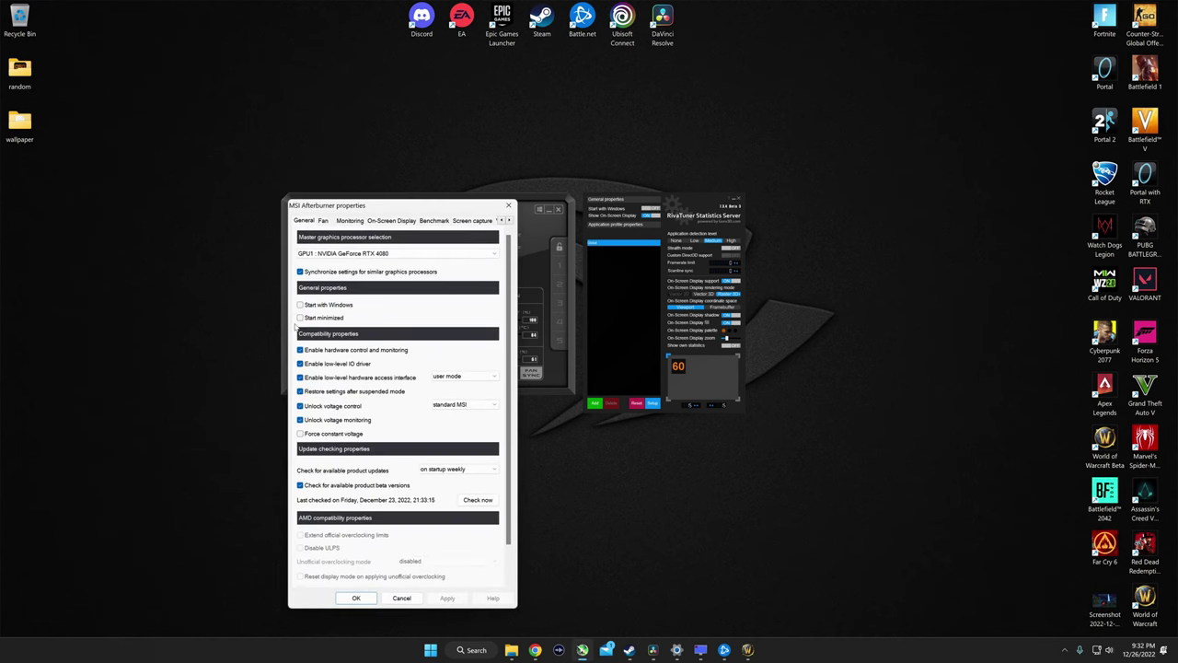
drag(428, 196, 186, 187)
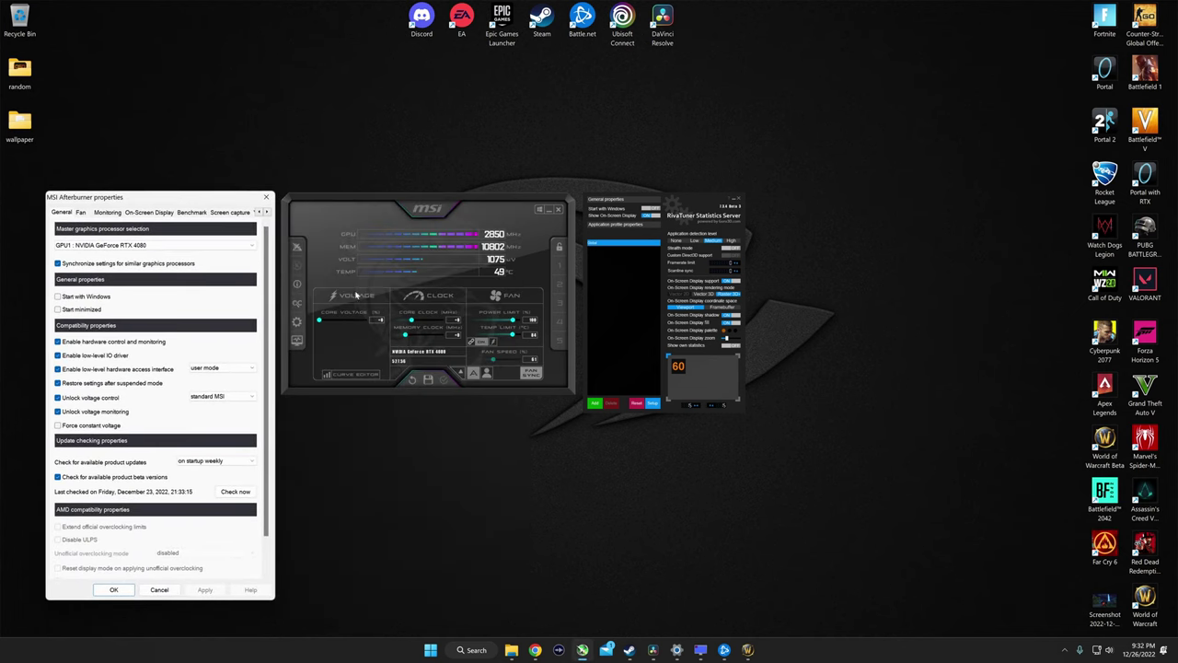
click(208, 211)
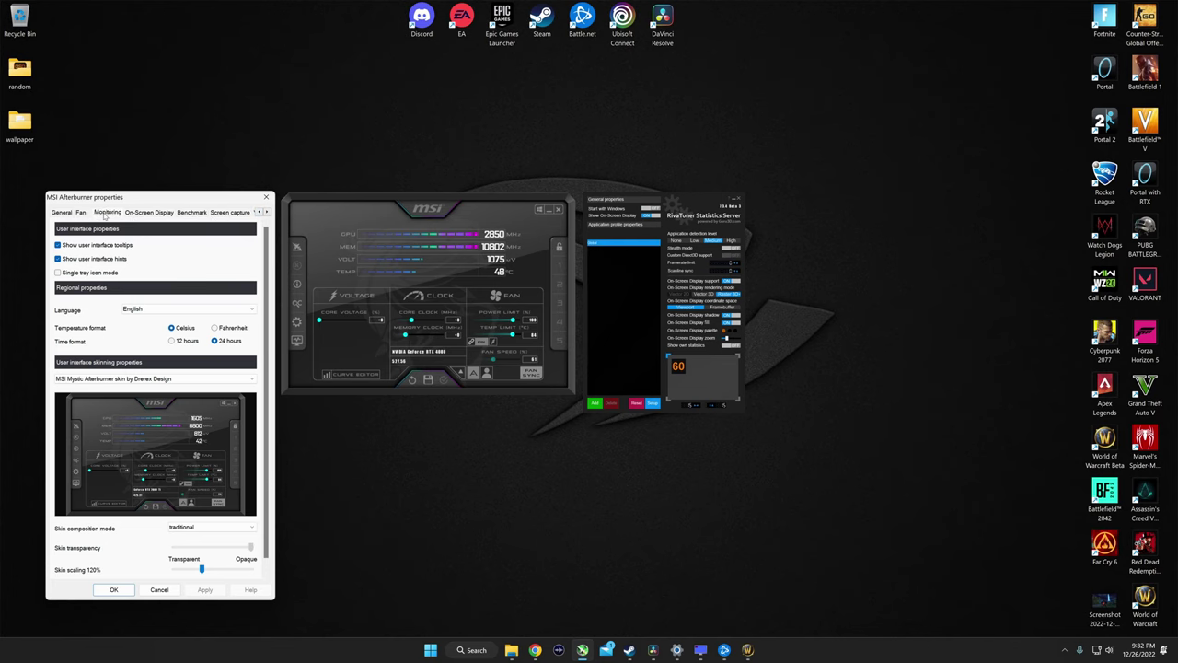
Review the Monitoring graph list's GPU1 settings, then bring World of Warcraft to the front.
click(107, 213)
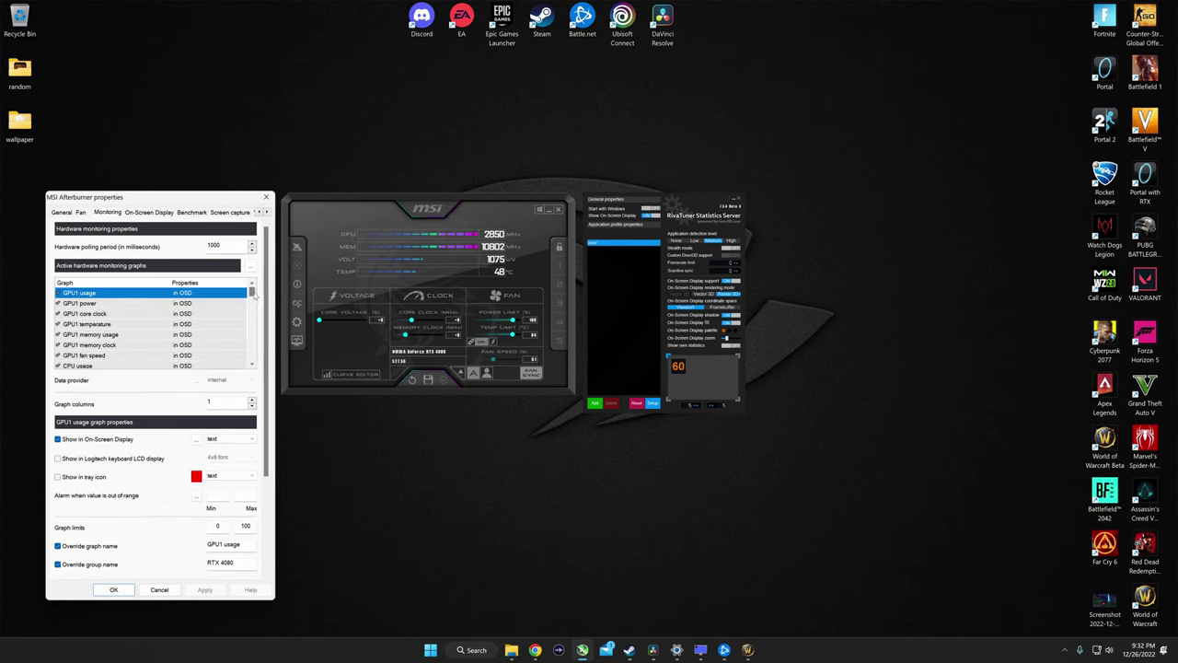
scroll(254, 293, down, 1)
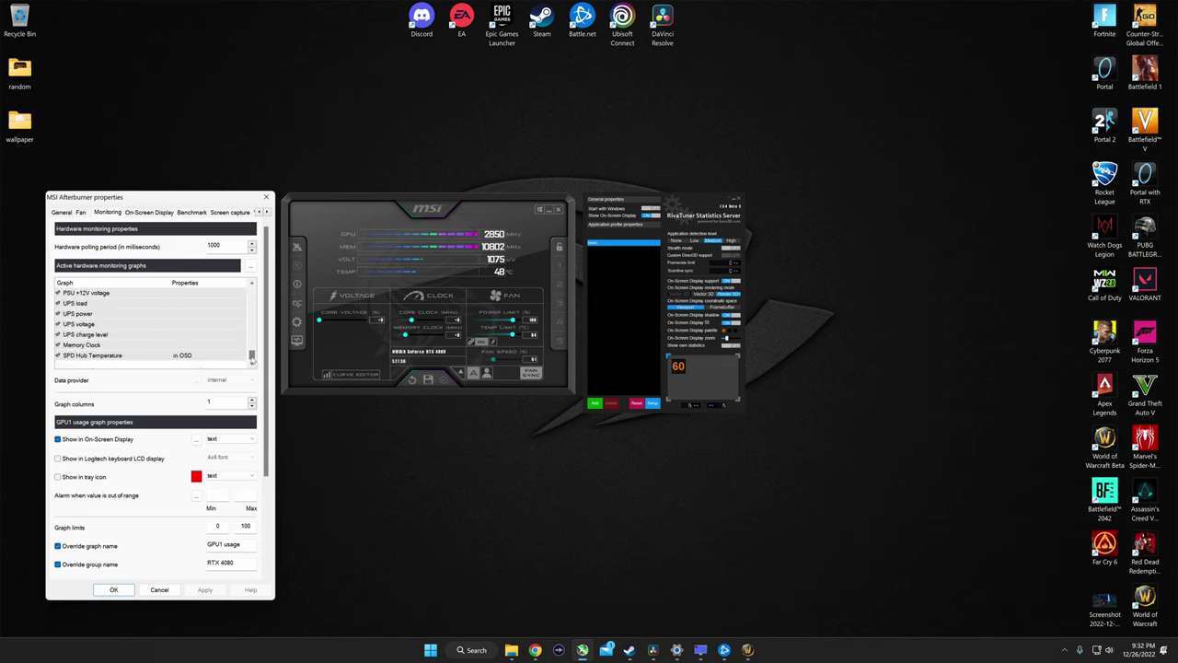
drag(251, 358, 251, 291)
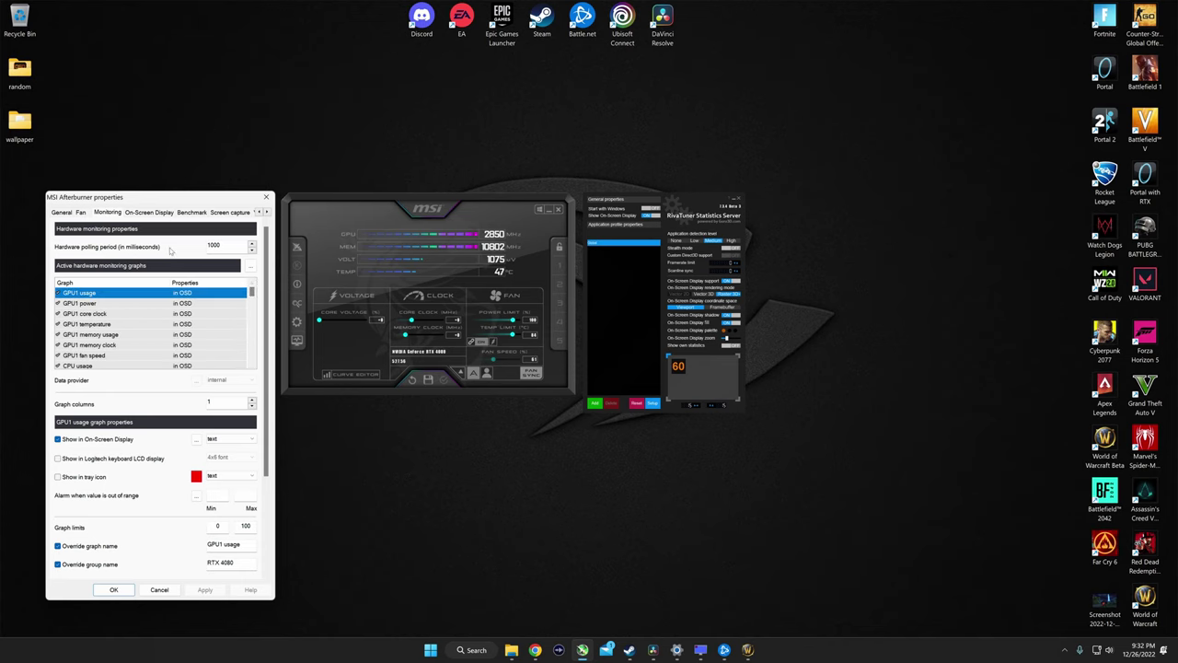
click(89, 304)
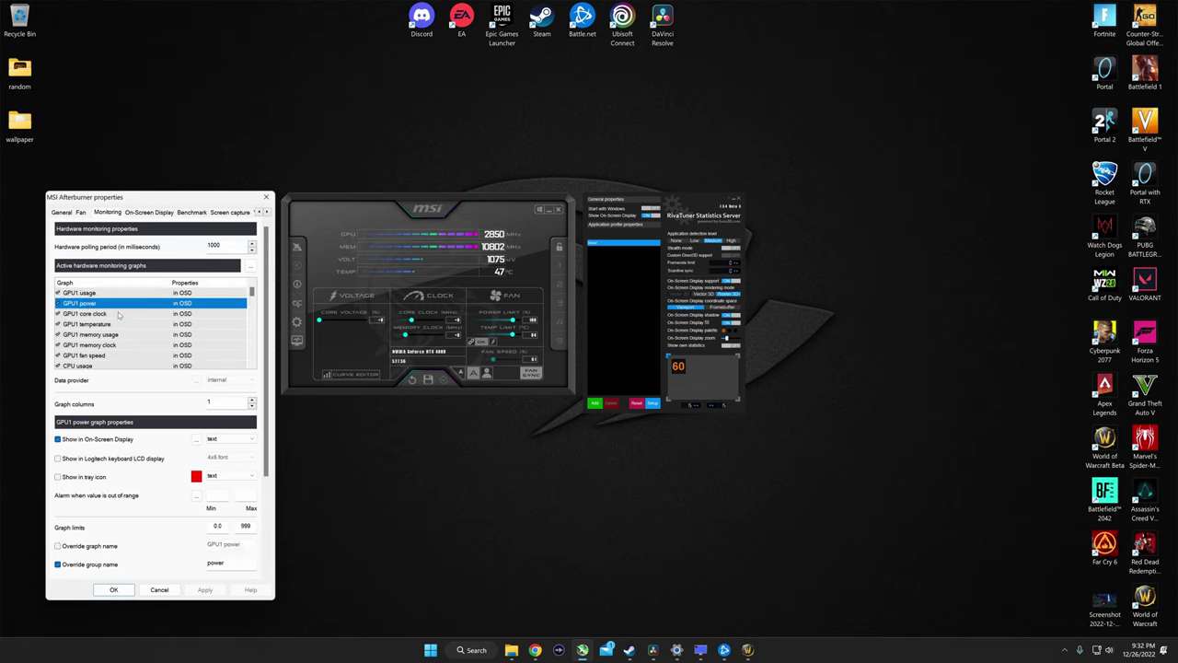
click(93, 293)
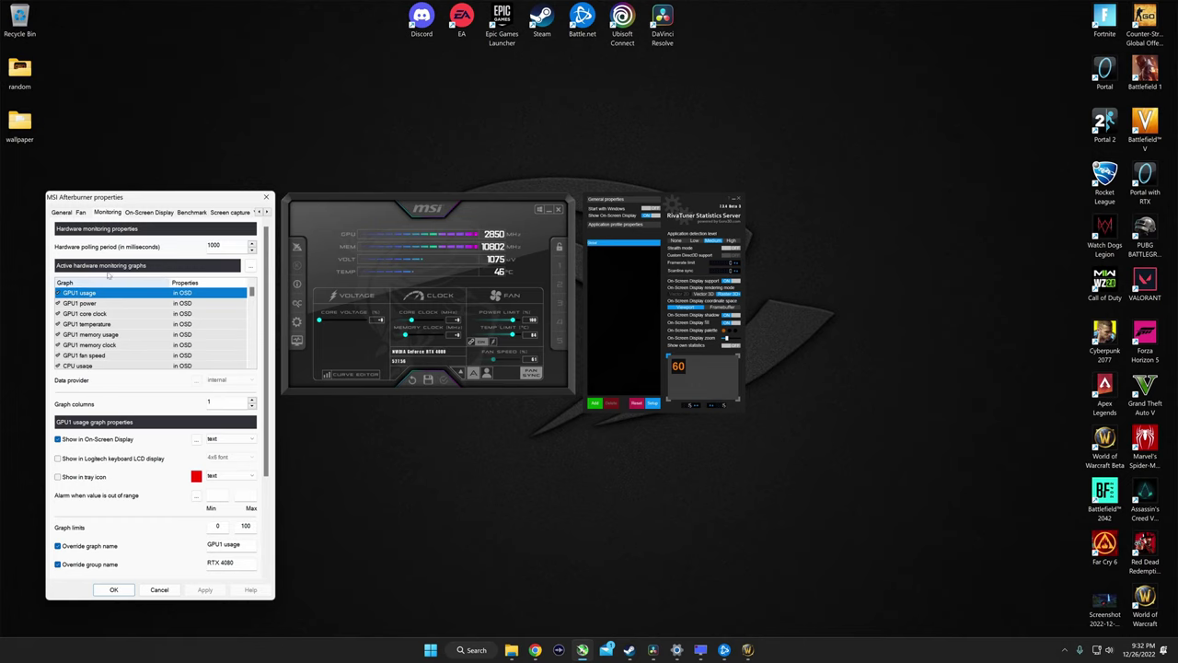
click(748, 650)
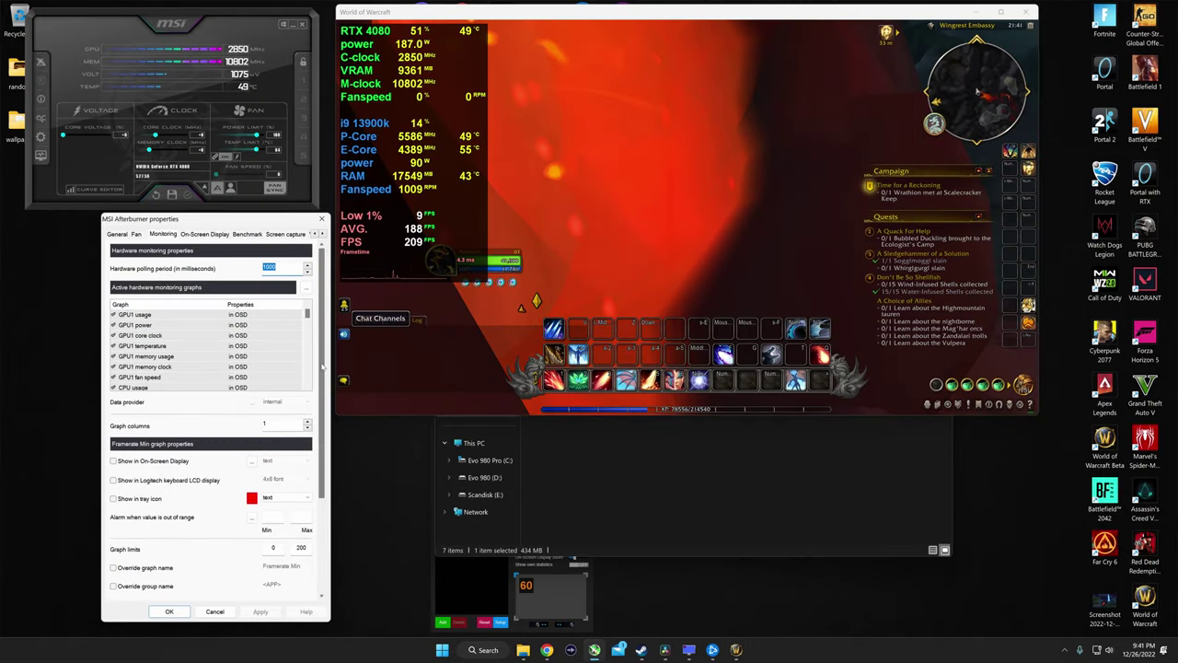
Enable the Framerate Min graph and show it in the On-Screen Display.
scroll(308, 316, down, 2)
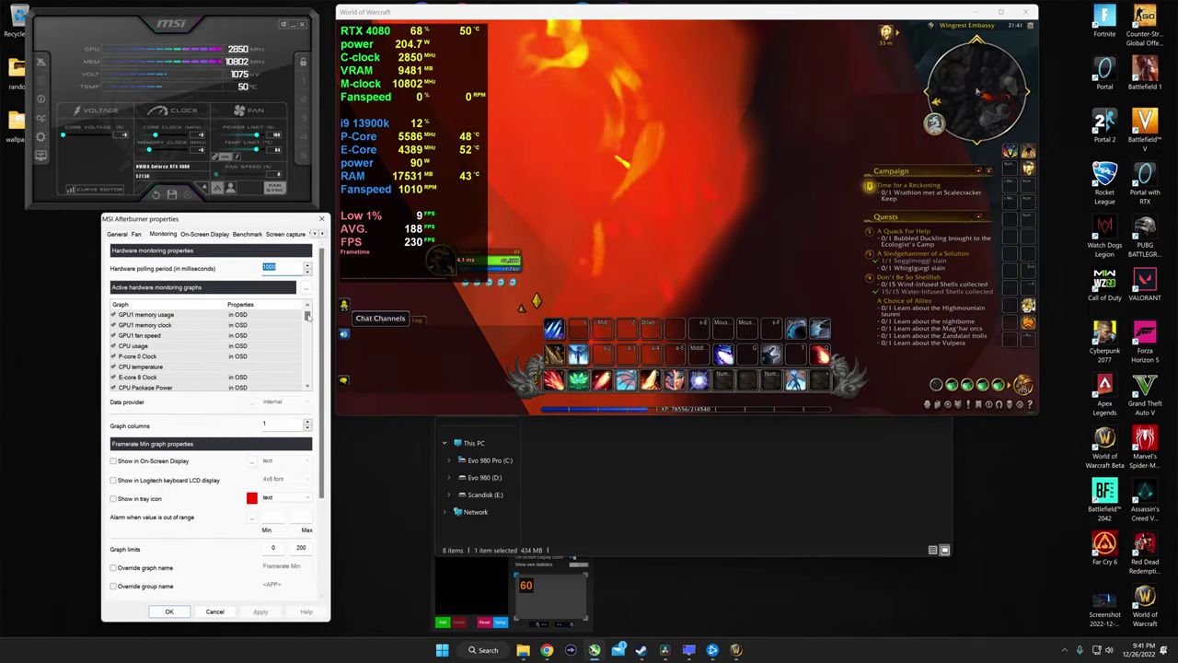
scroll(147, 367, down, 3)
scroll(147, 367, down, 1)
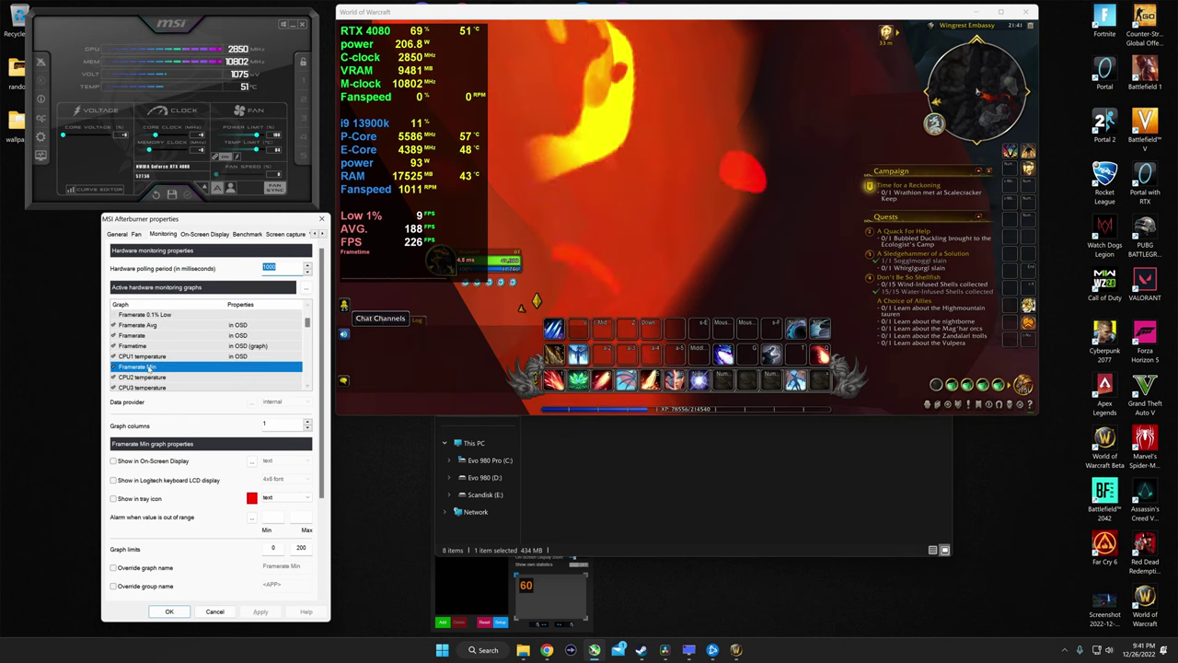
mouse_move(385, 276)
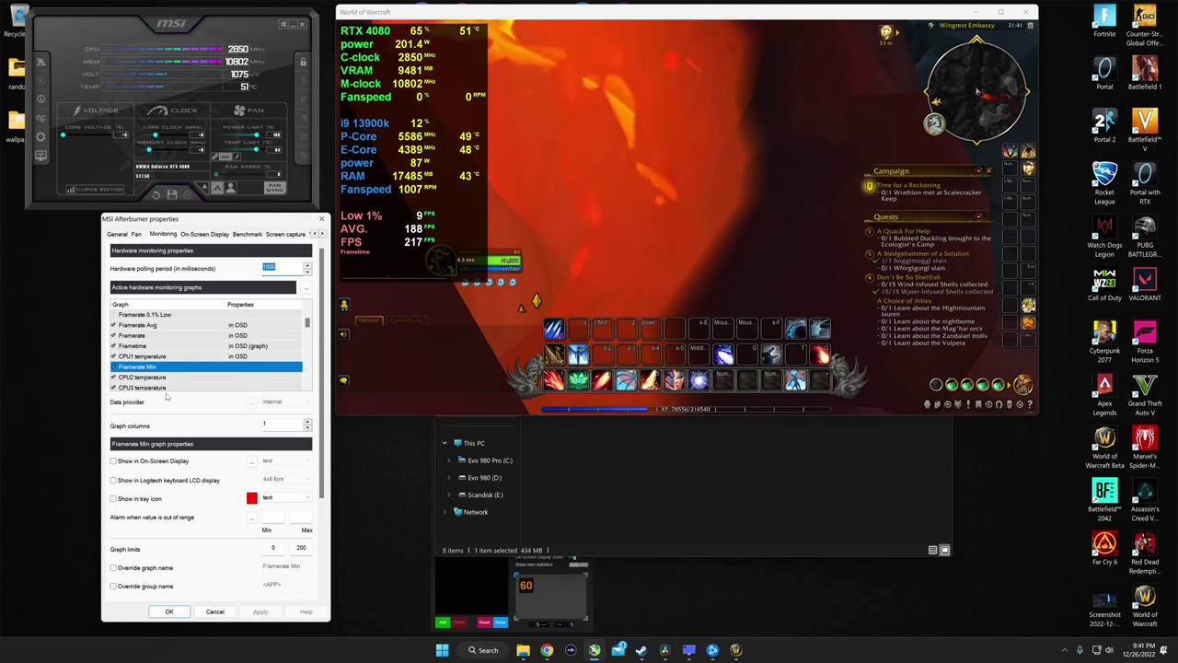
click(124, 376)
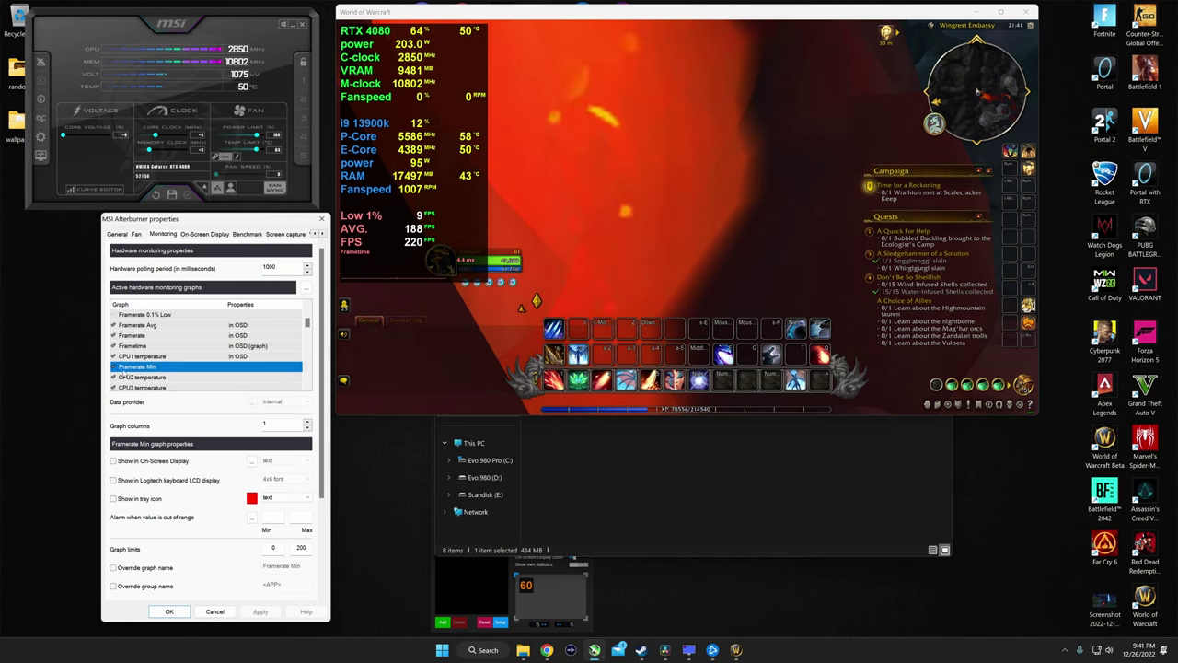
click(114, 367)
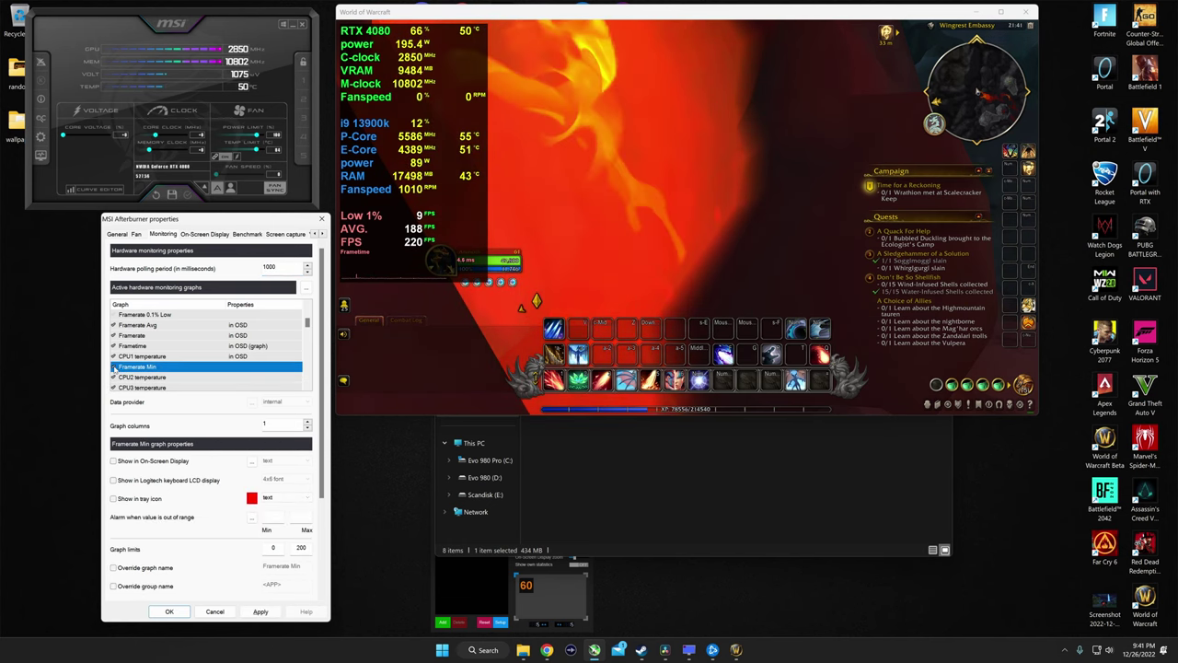
click(114, 461)
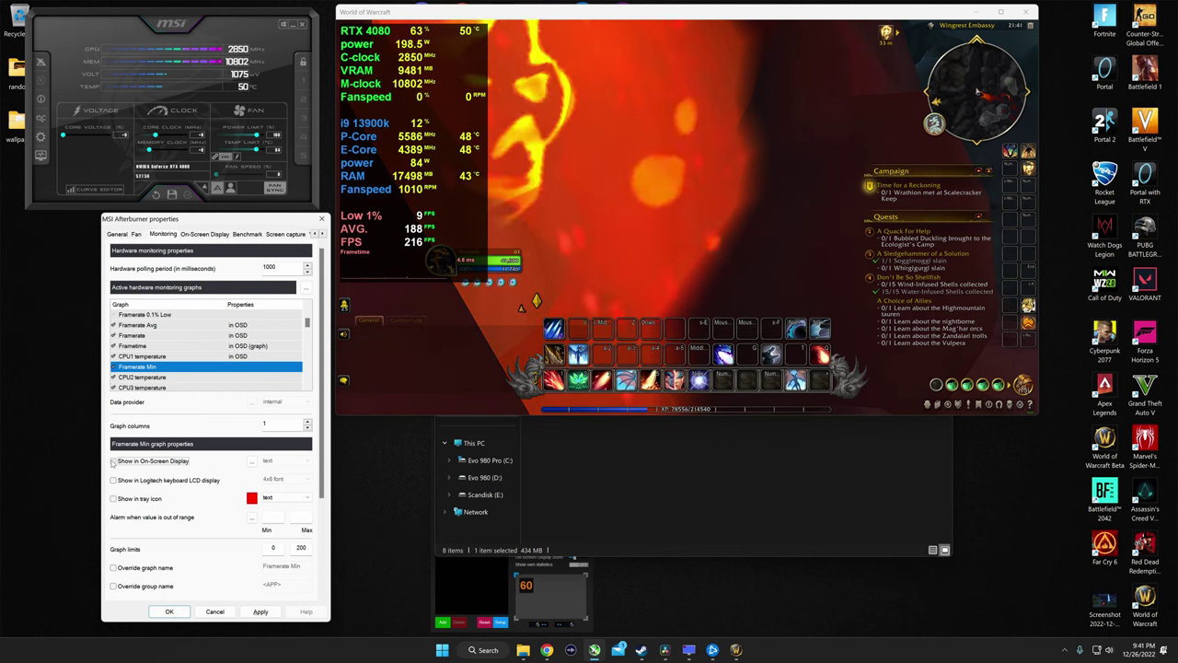
click(261, 612)
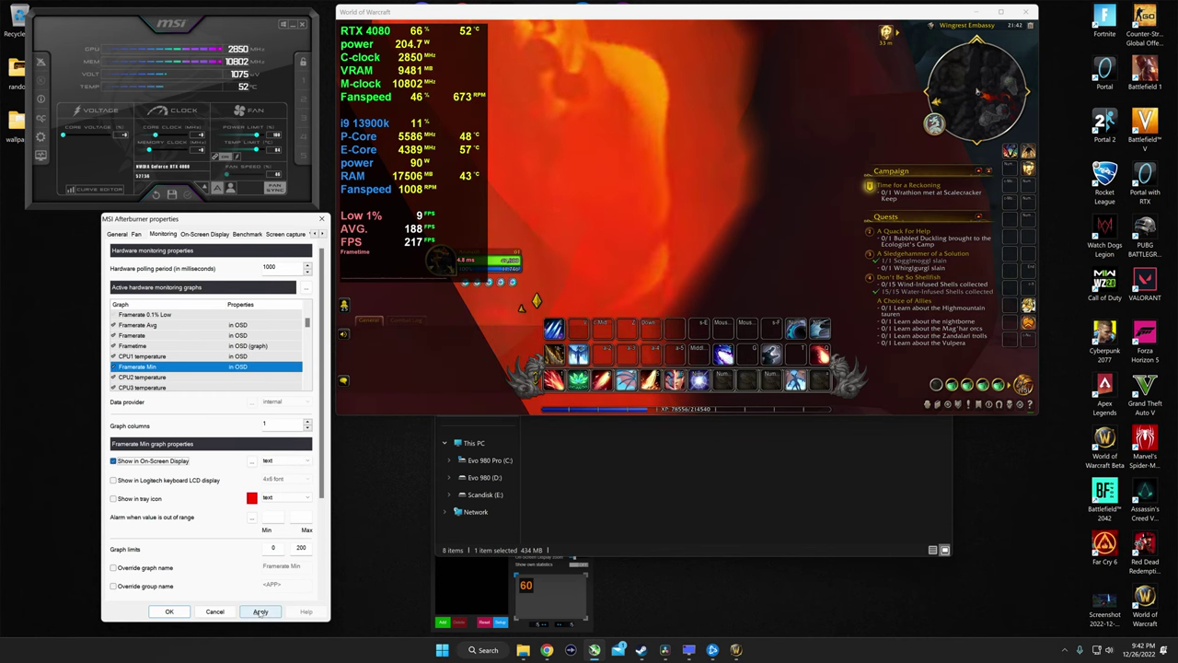
Override Framerate Min's group name to 'Min framerate', apply, and move it up the list.
click(114, 586)
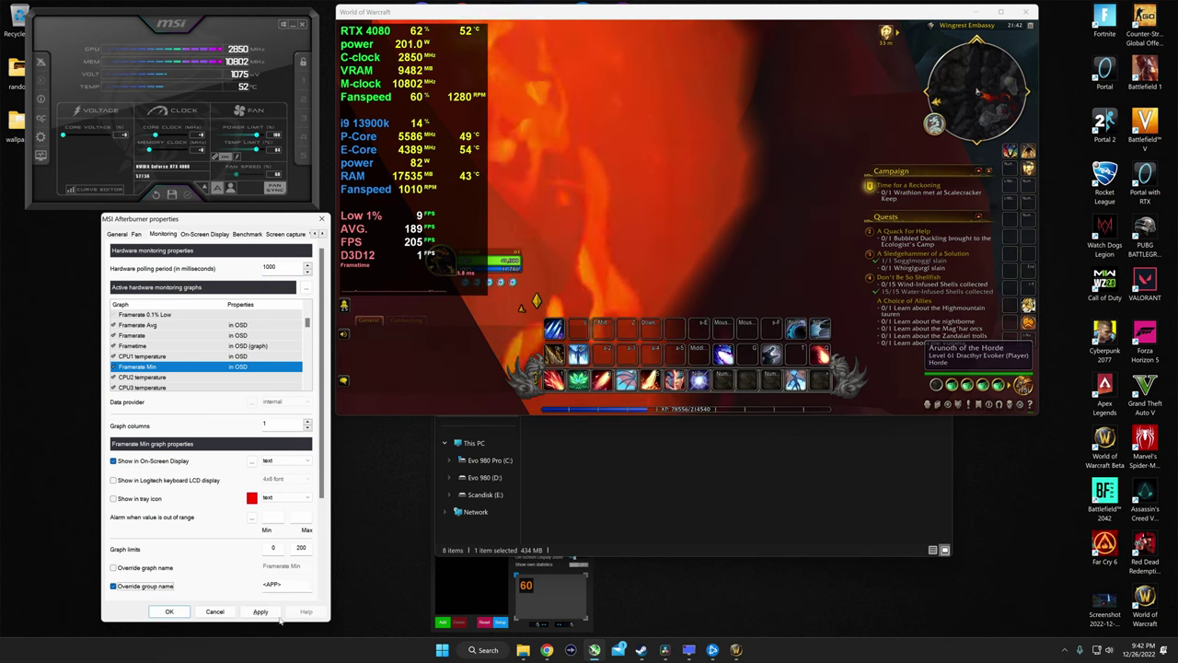
key(Tab)
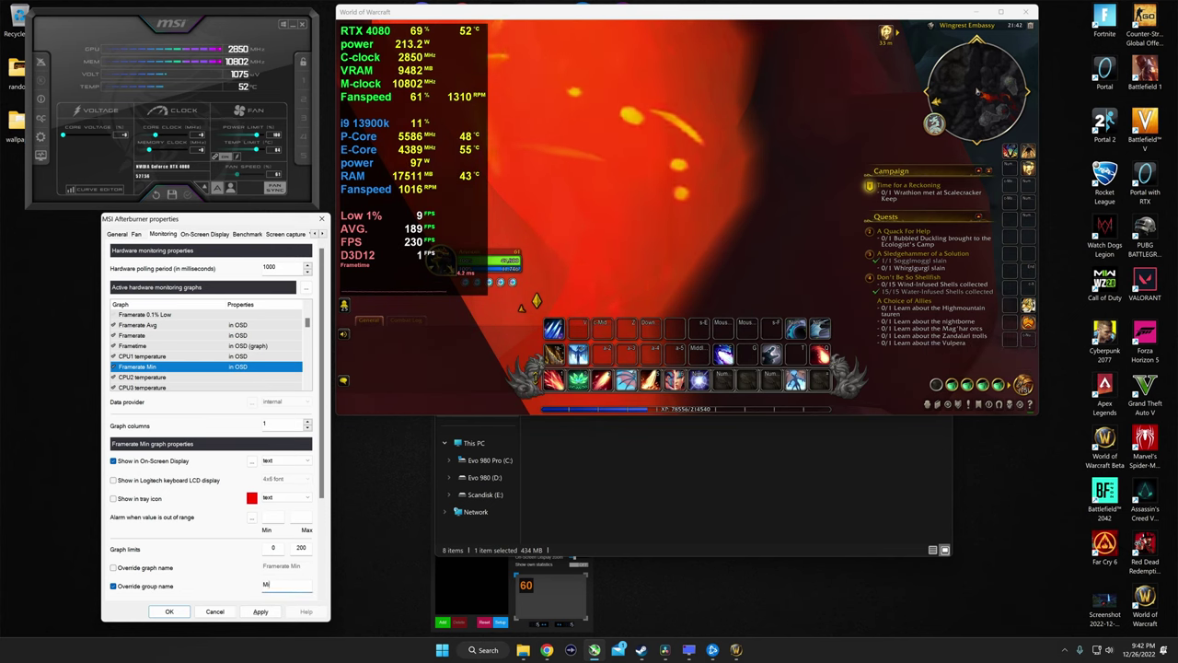
text(Min framerate)
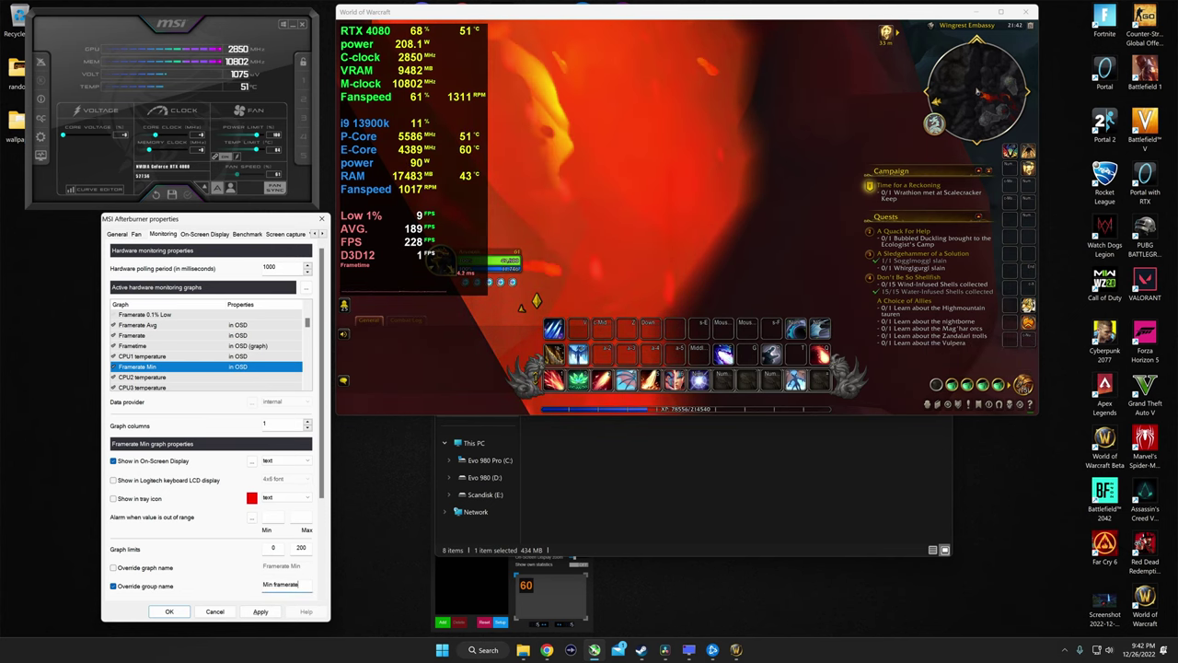
click(260, 611)
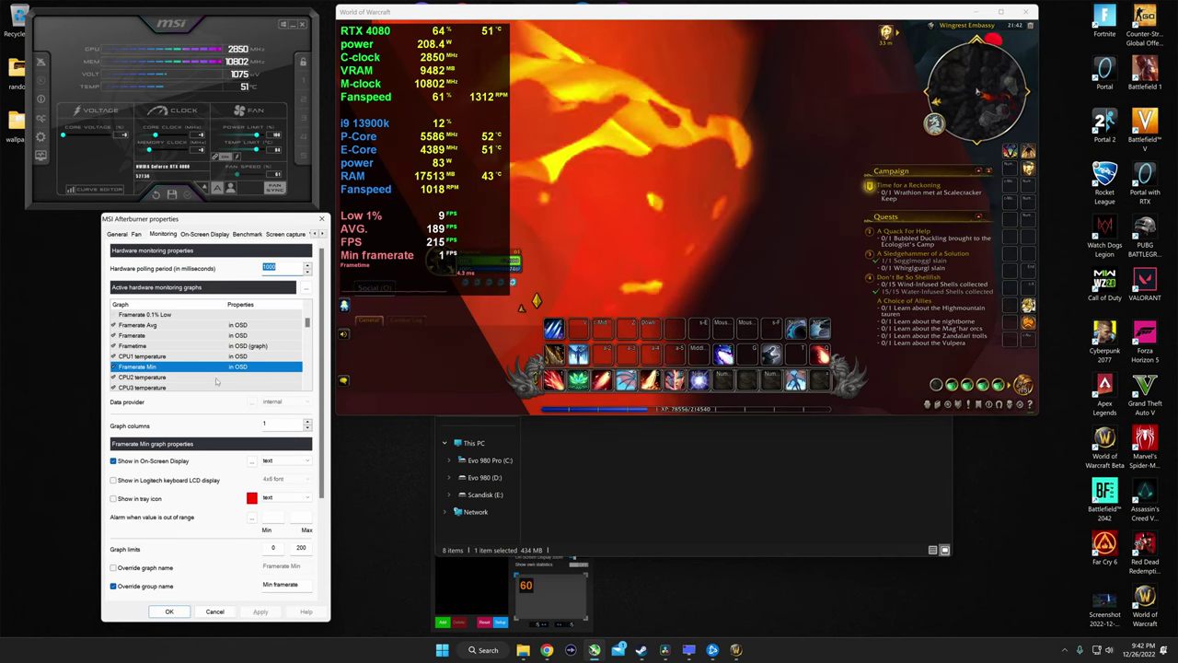
mouse_move(138, 366)
mouse_down()
mouse_move(163, 356)
mouse_move(152, 348)
mouse_up()
click(261, 611)
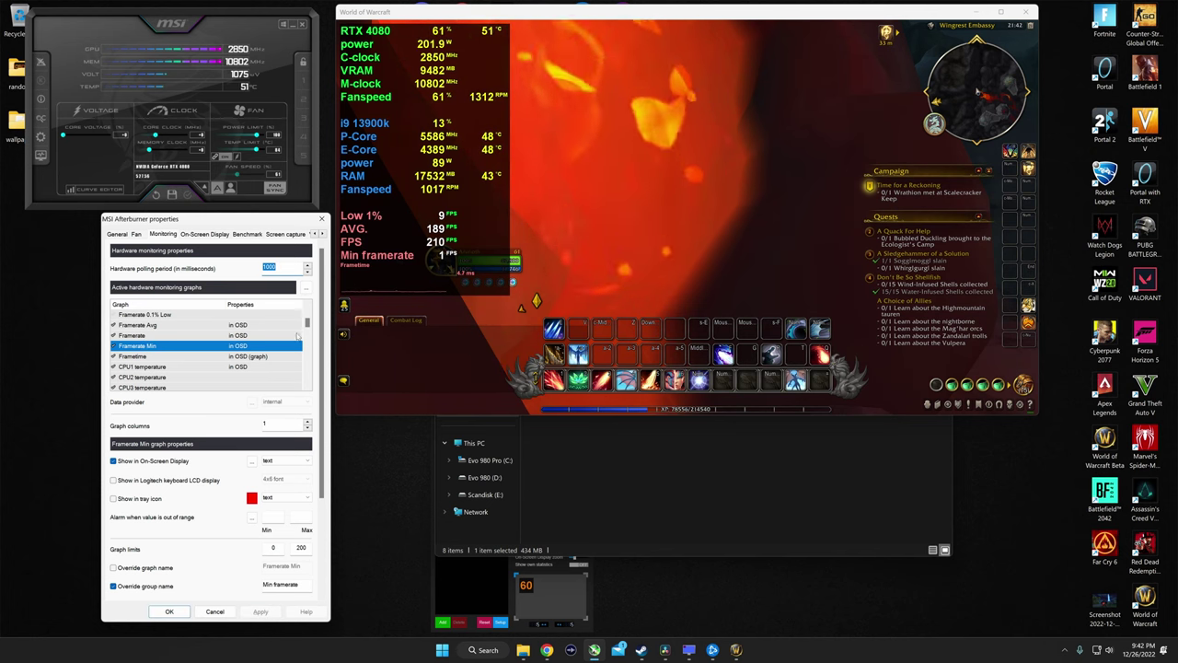
drag(169, 334, 168, 325)
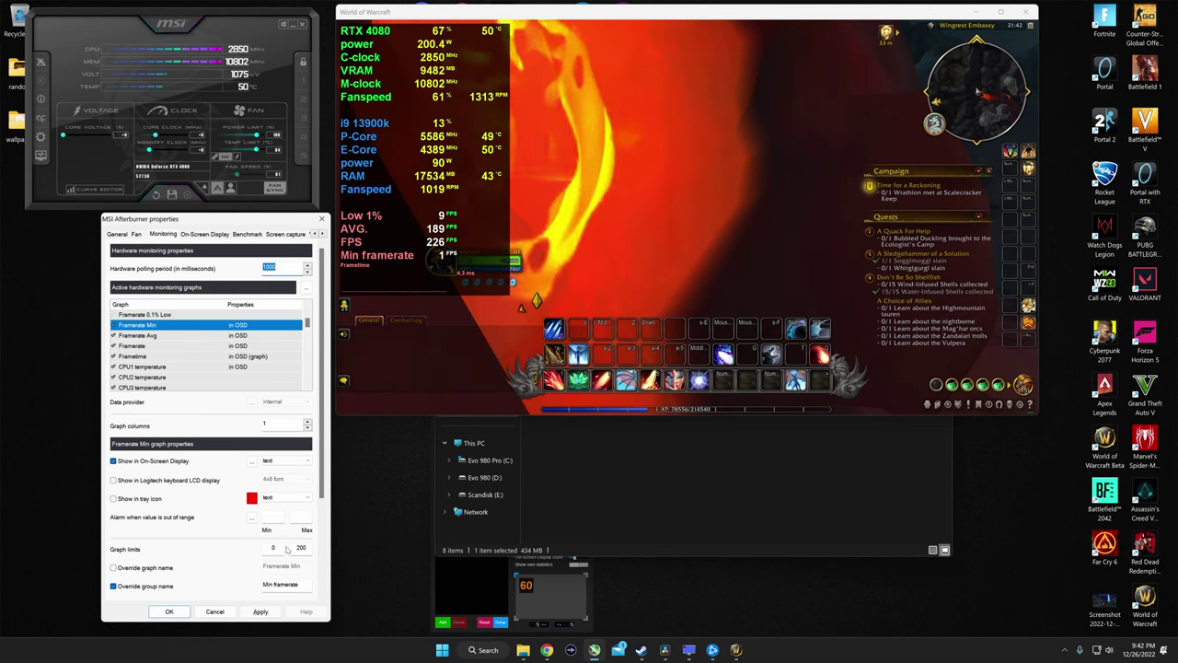
click(261, 612)
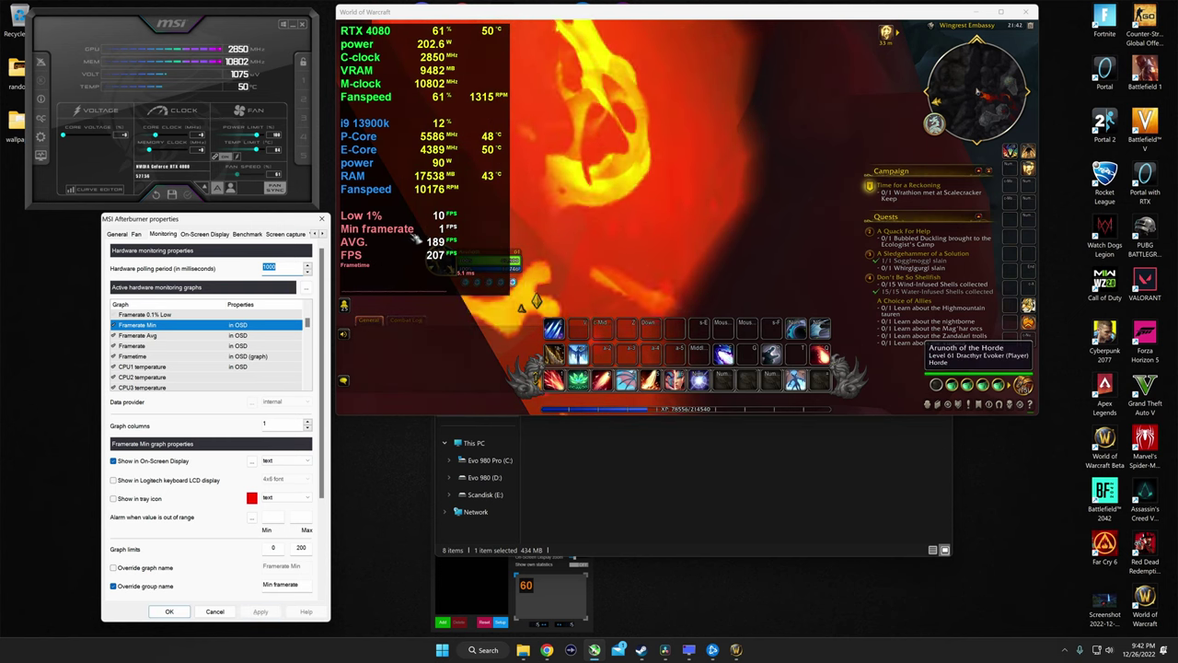
scroll(304, 382, up, 10)
scroll(309, 391, down, 5)
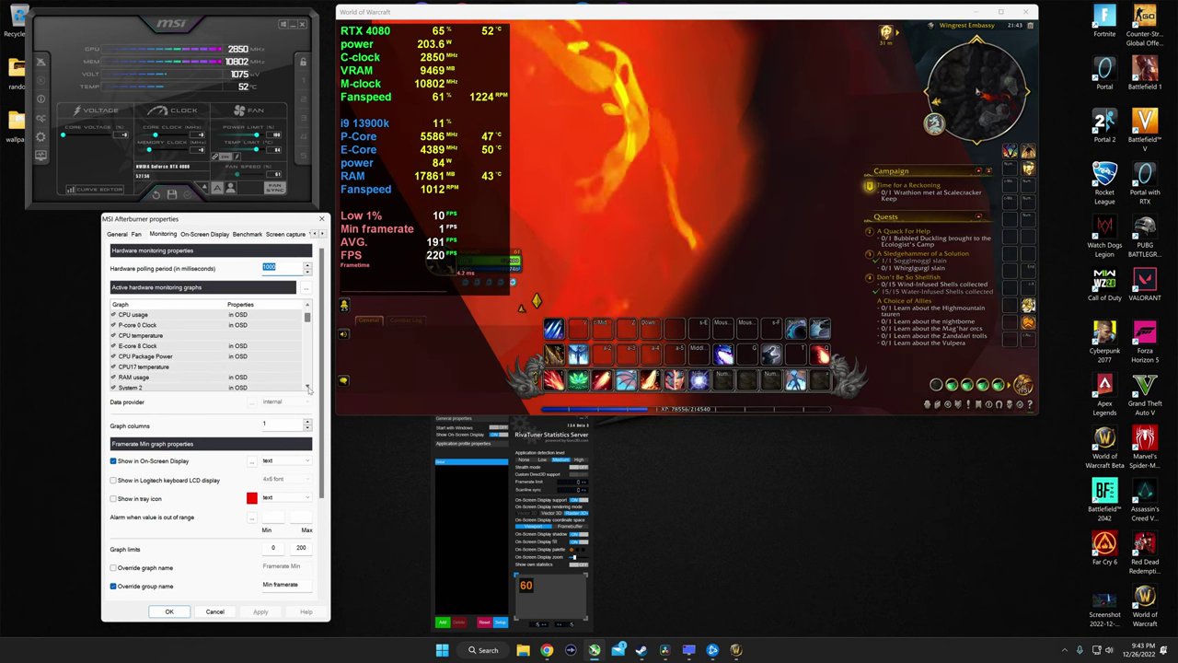
scroll(308, 390, down, 2)
scroll(309, 390, down, 3)
scroll(308, 390, down, 3)
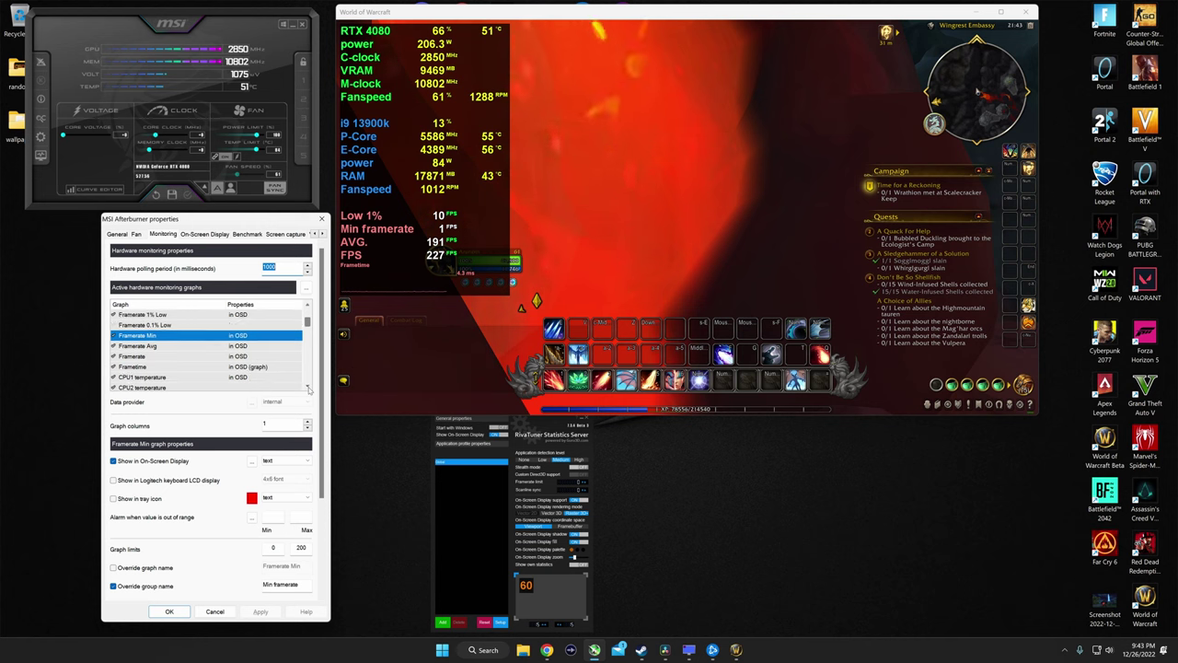
scroll(309, 390, down, 4)
scroll(309, 390, down, 3)
scroll(308, 390, down, 3)
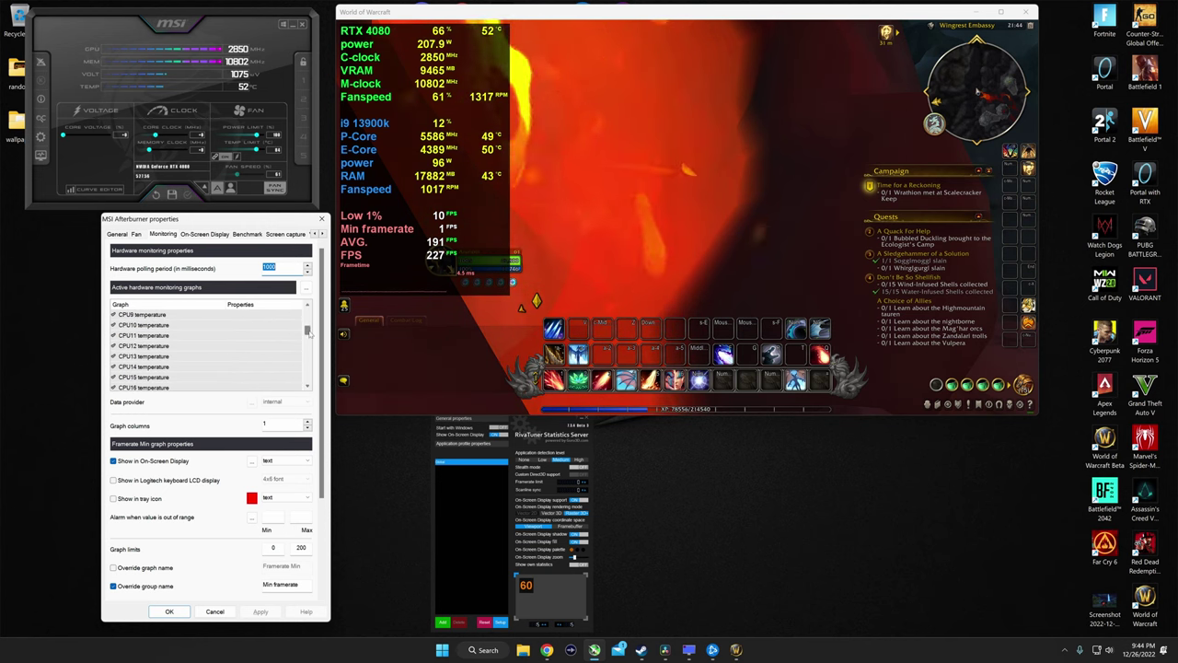
scroll(311, 379, up, 15)
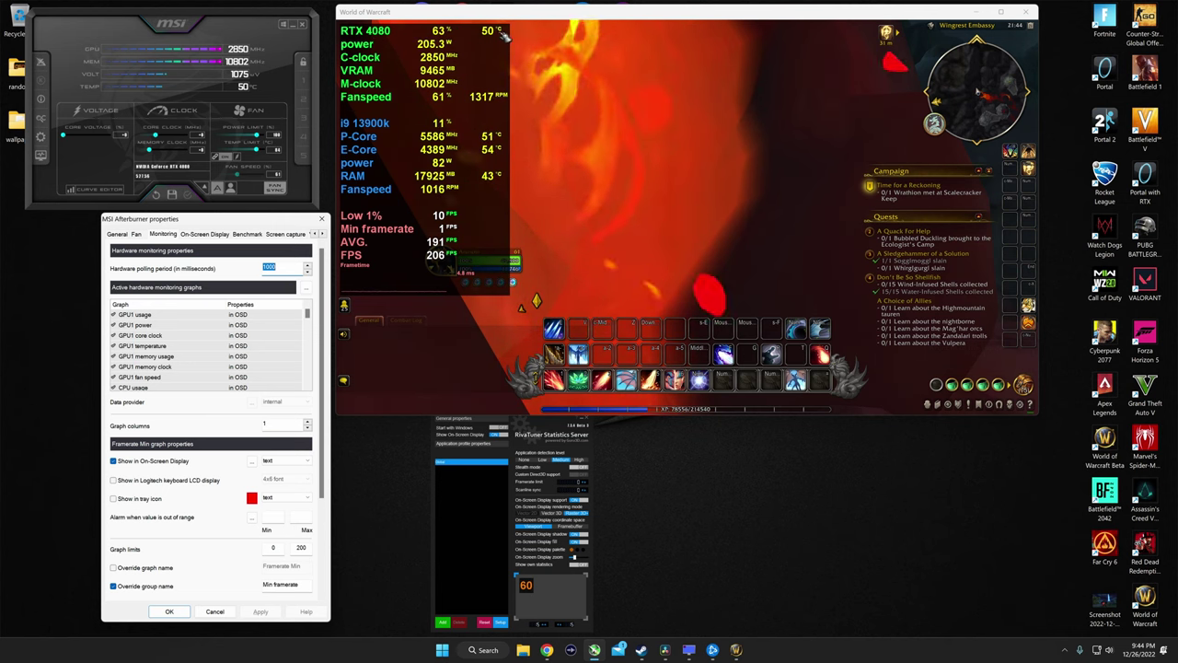
Move GPU1 temperature directly below GPU1 usage in the graph order, then select CPU usage.
click(147, 315)
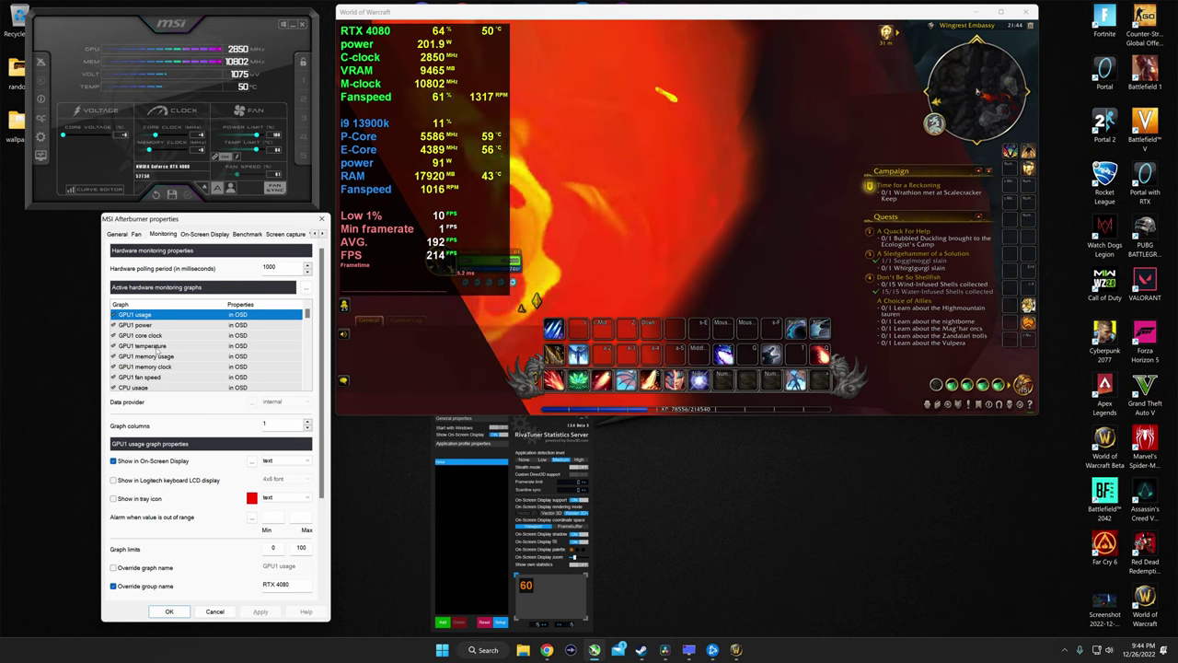
click(147, 345)
double_click(280, 584)
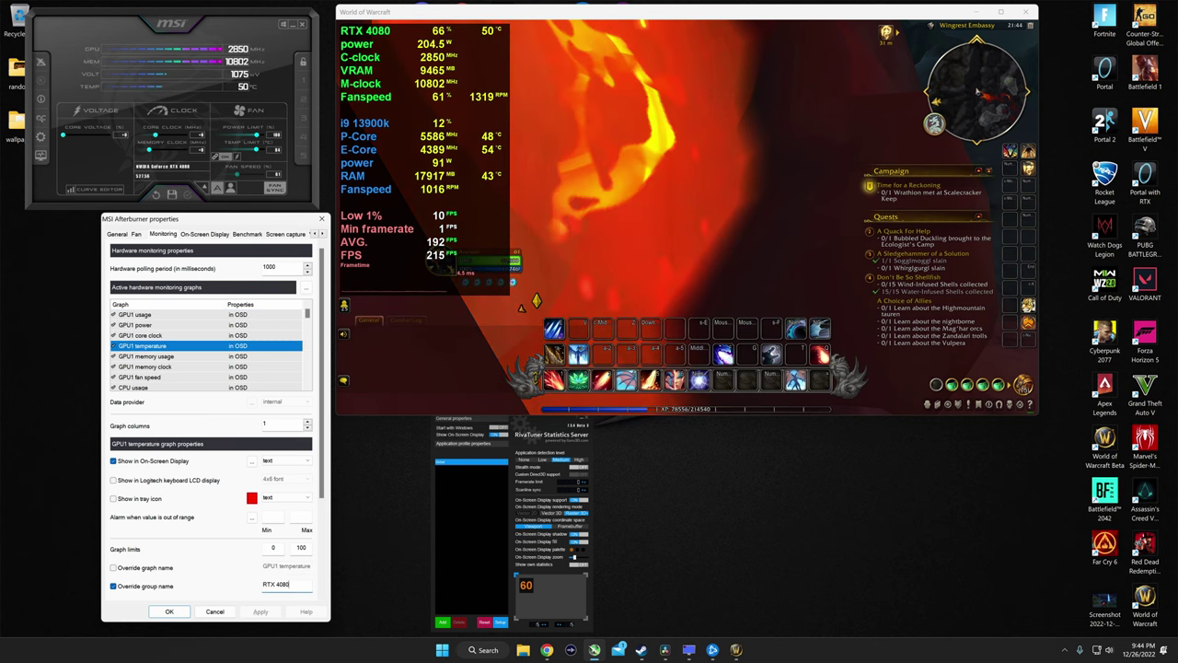
key(ctrl+a)
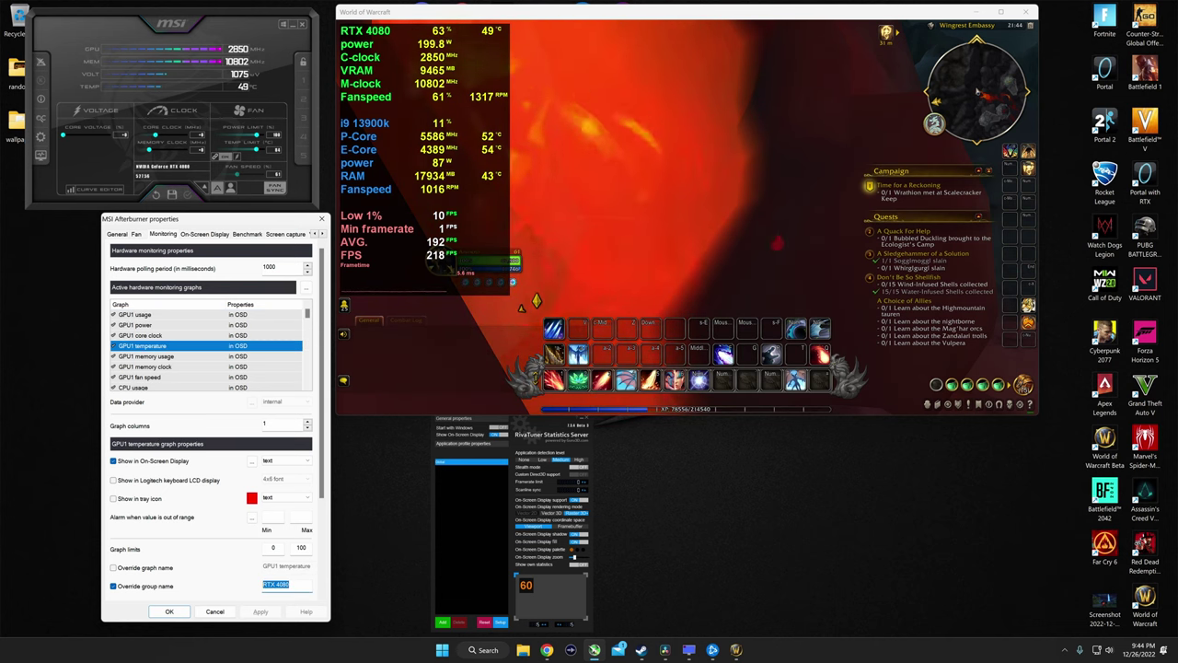
key(End)
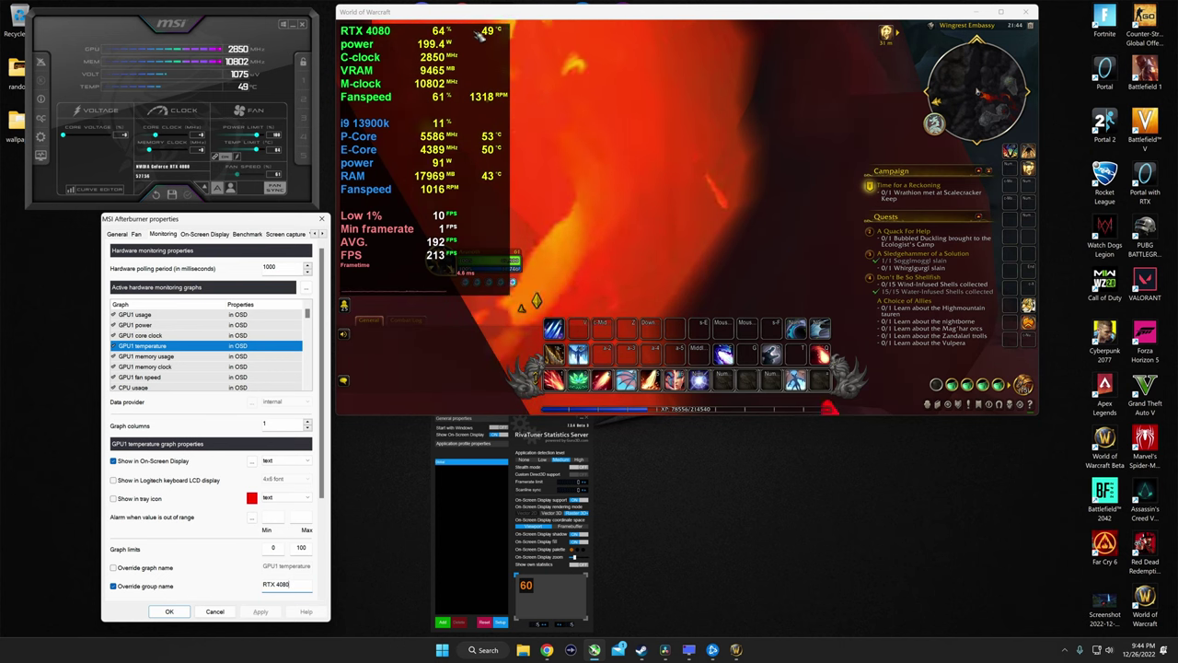
drag(143, 345, 142, 325)
click(145, 355)
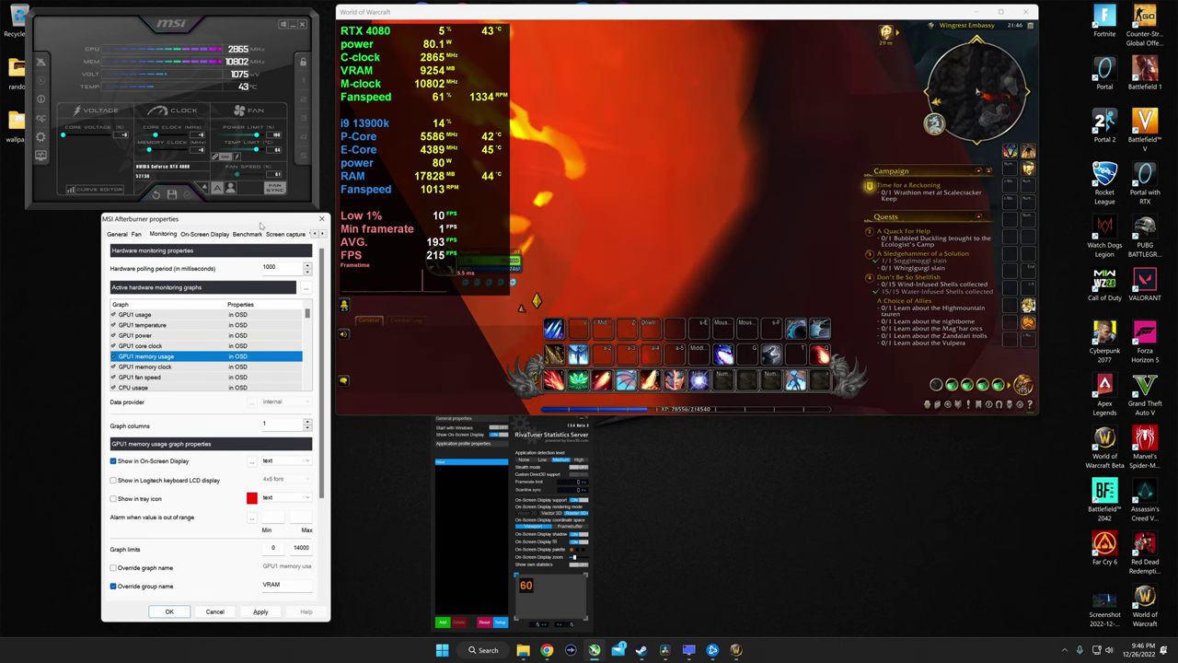
click(309, 389)
click(309, 388)
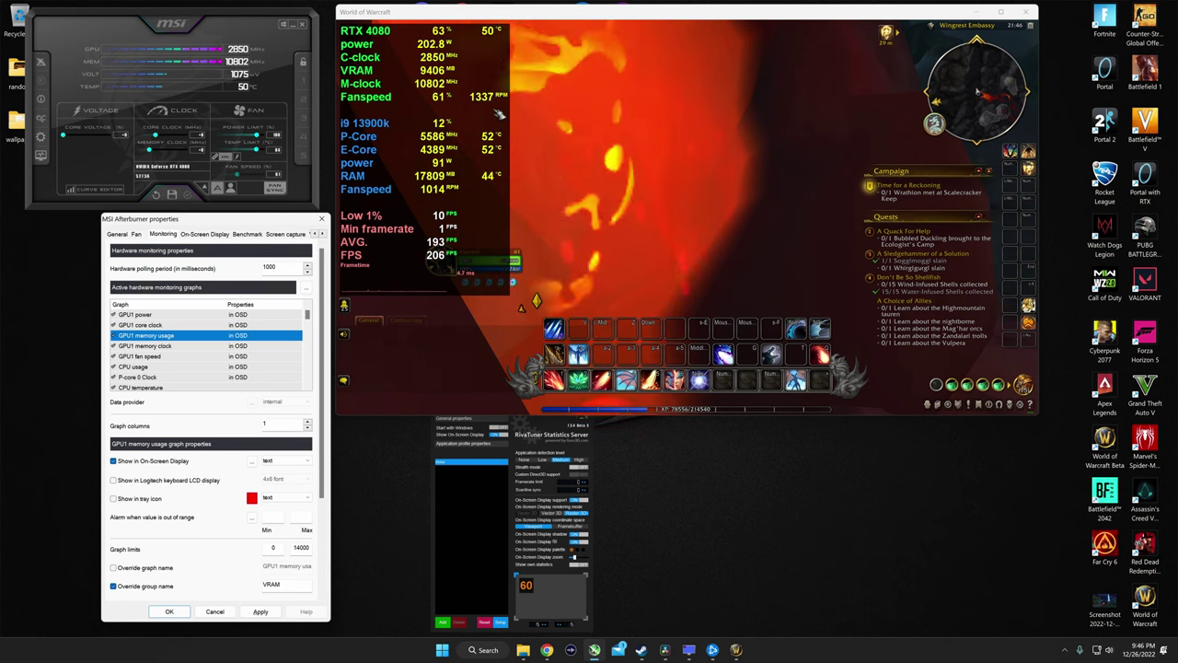
click(143, 366)
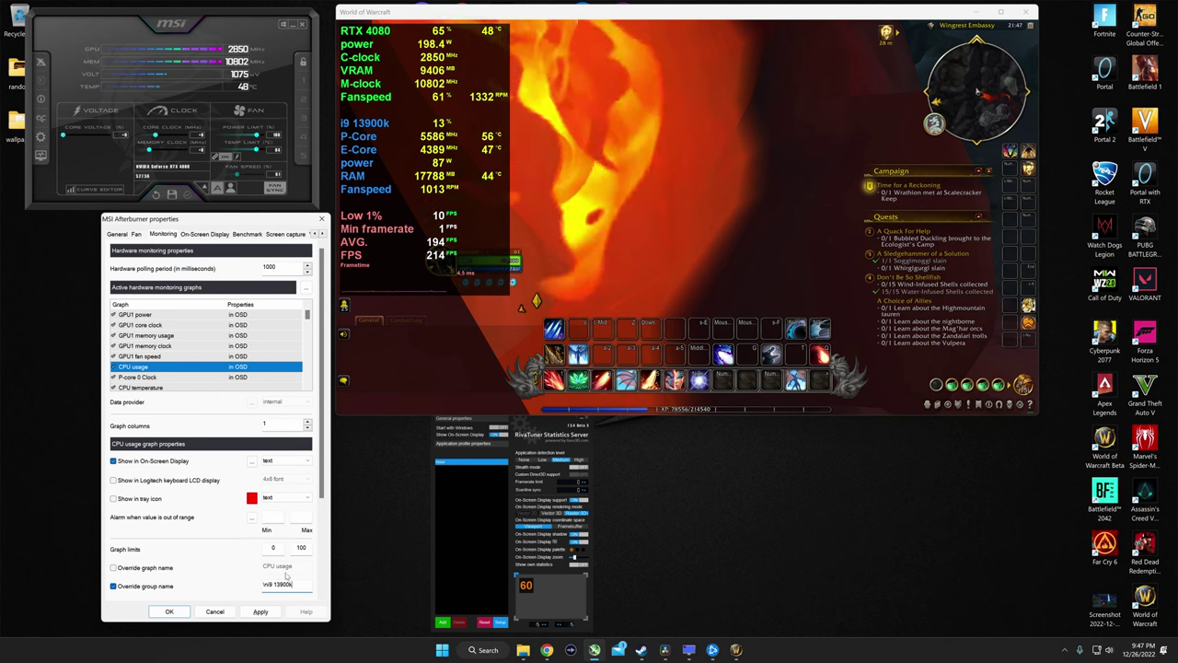
Apply the i9 13900k group name without, then again with, its leading \n line break.
drag(264, 583, 269, 584)
key(BackSpace)
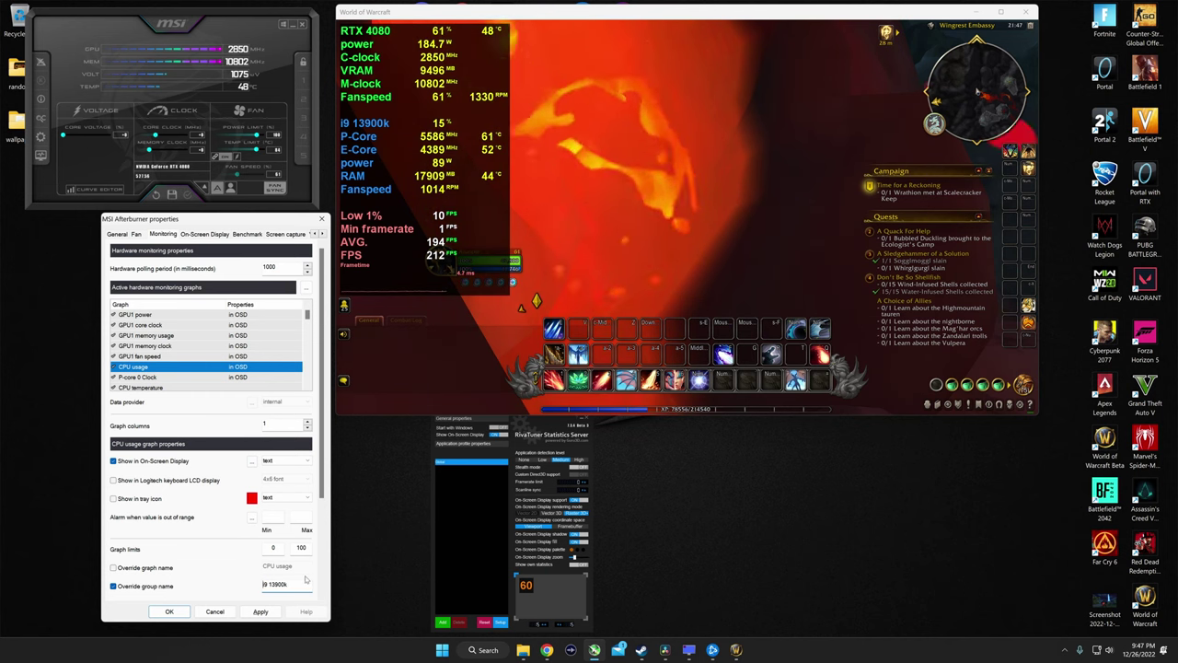
click(263, 611)
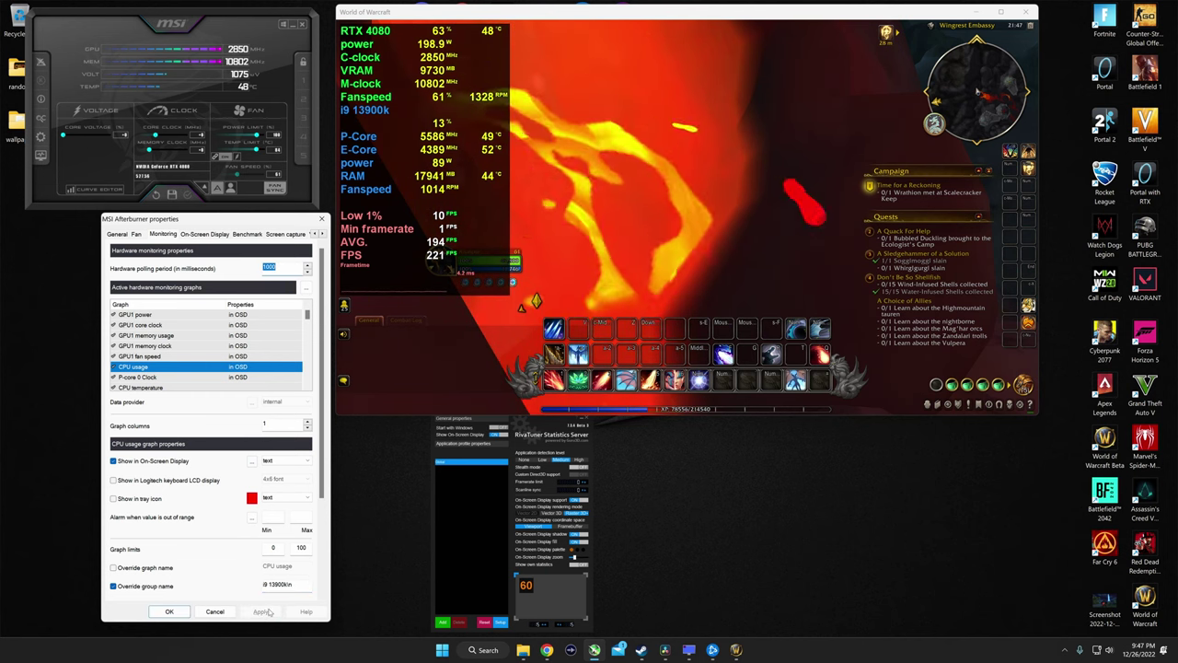
click(416, 124)
text(\n)
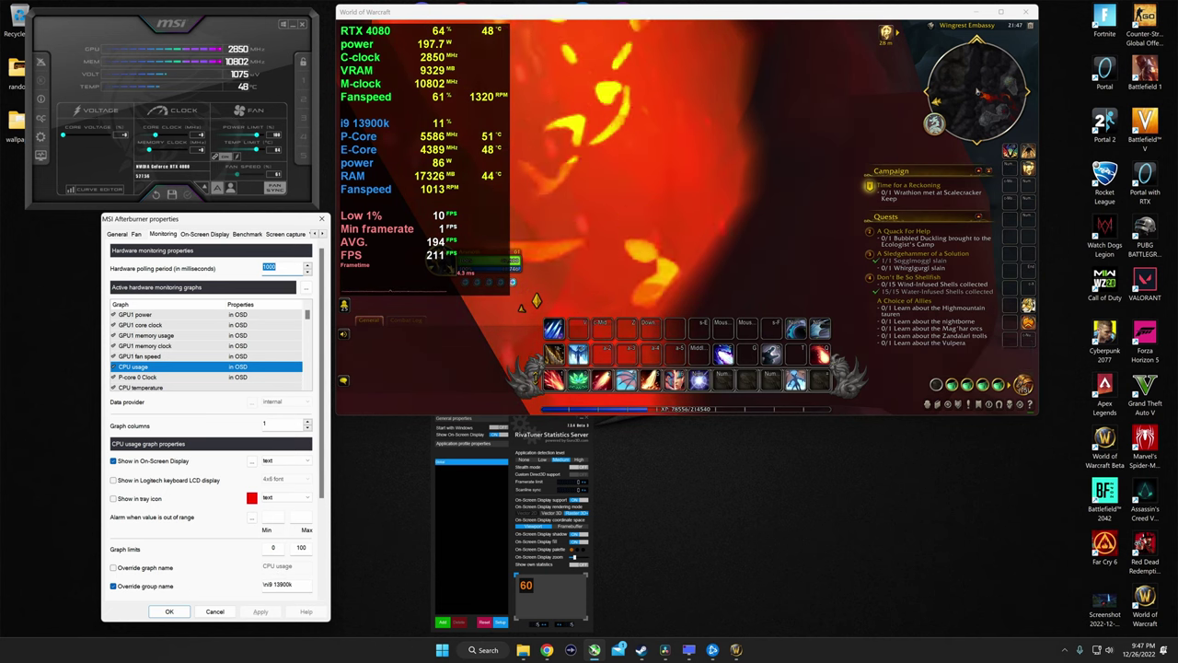
click(285, 586)
click(264, 611)
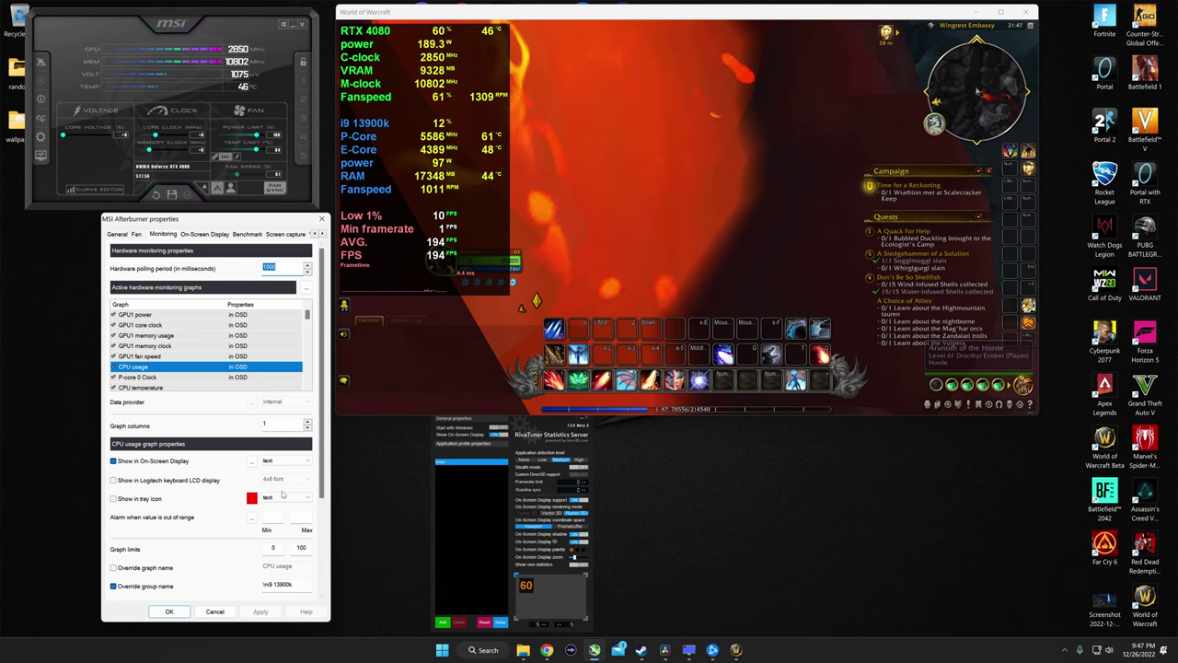
Keep Frametime shown as a graph in the On-Screen Display and apply.
scroll(212, 362, down, 5)
scroll(212, 362, down, 5)
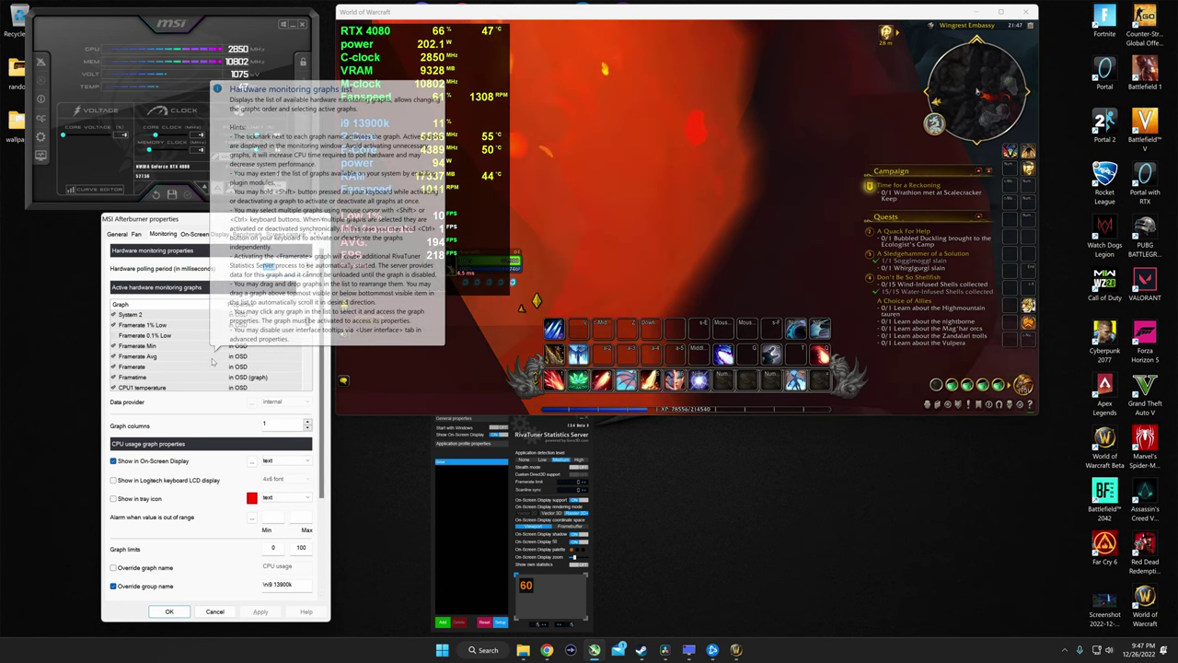
click(165, 378)
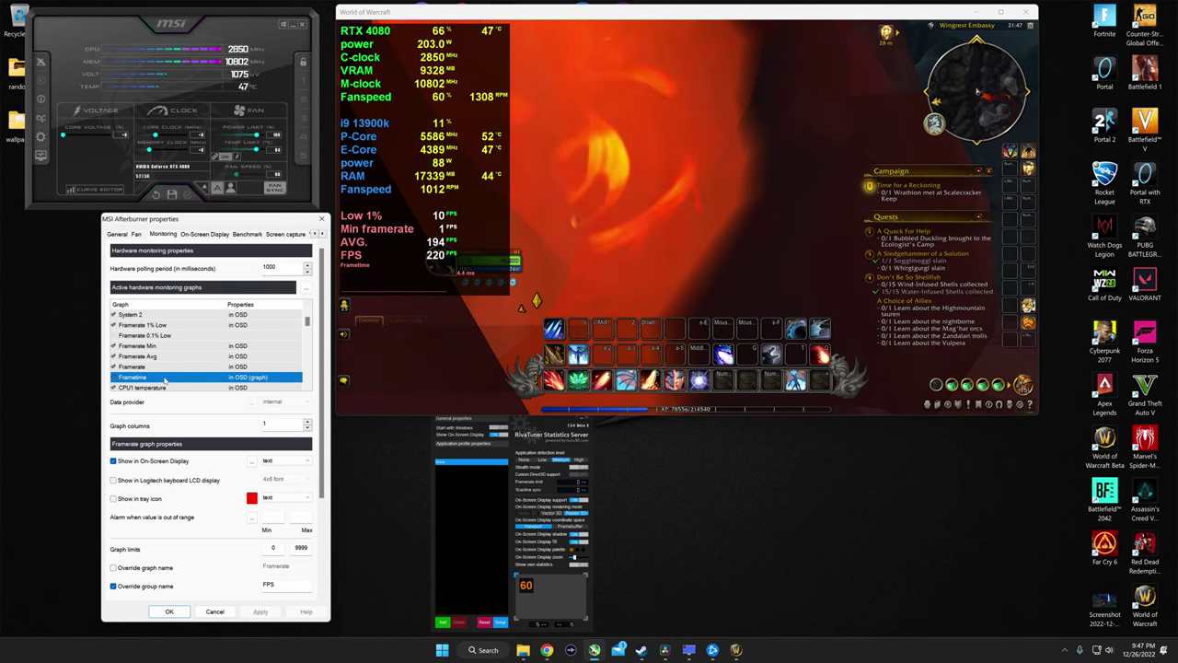
click(293, 462)
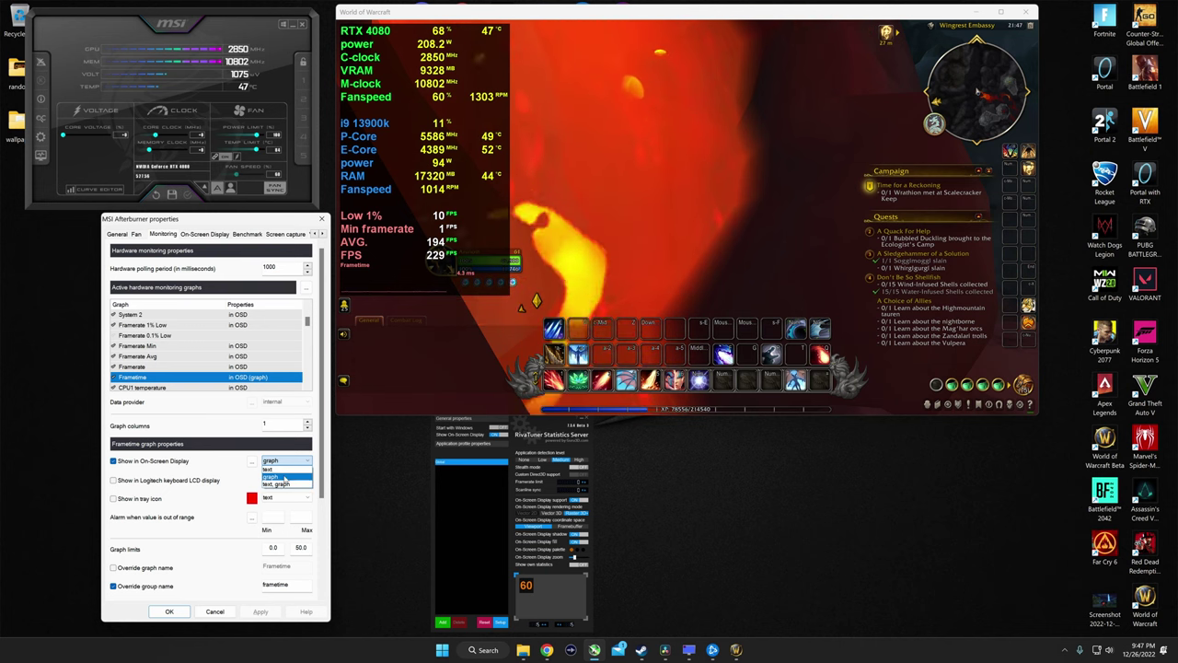
click(285, 477)
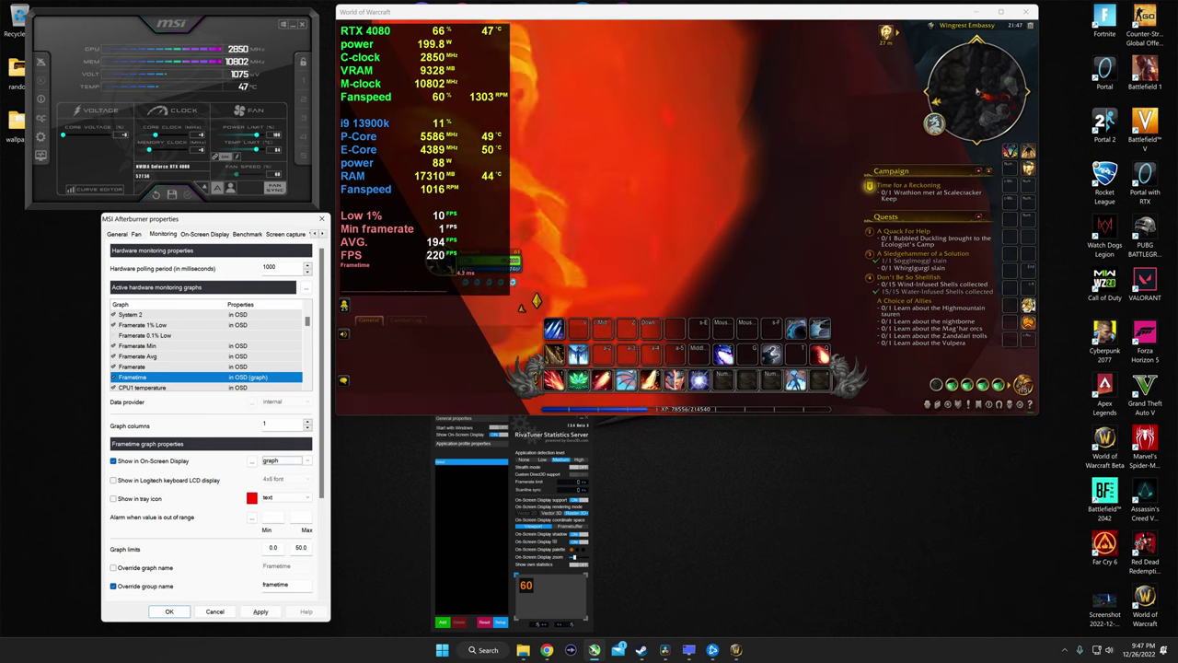
click(263, 614)
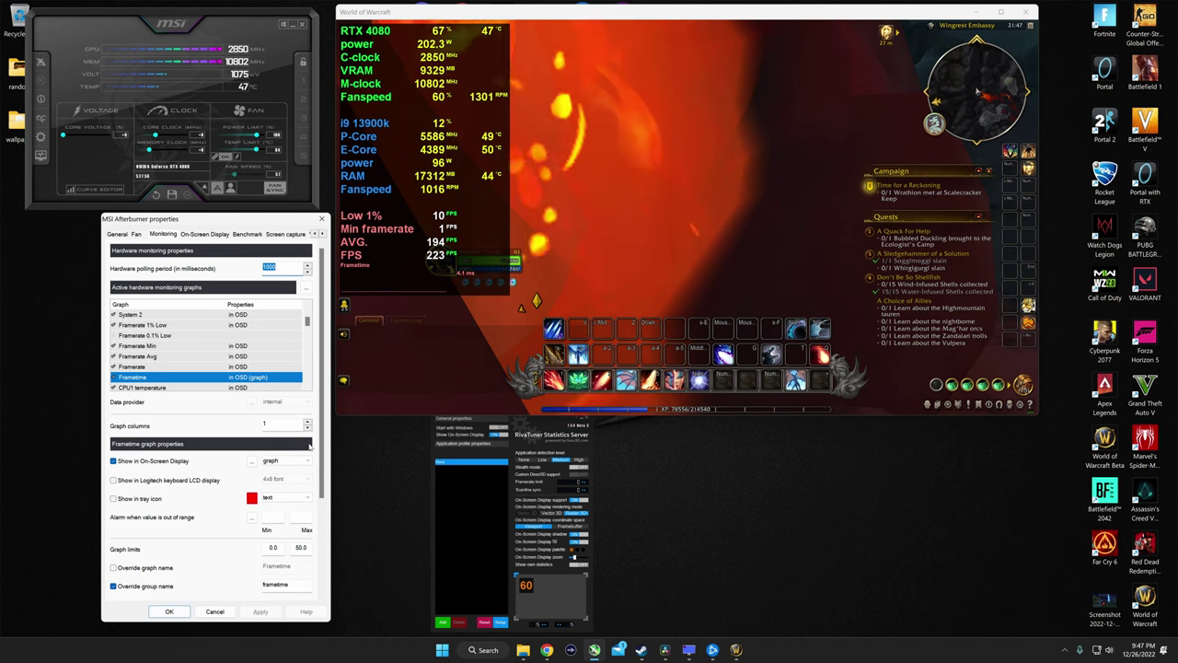
click(253, 461)
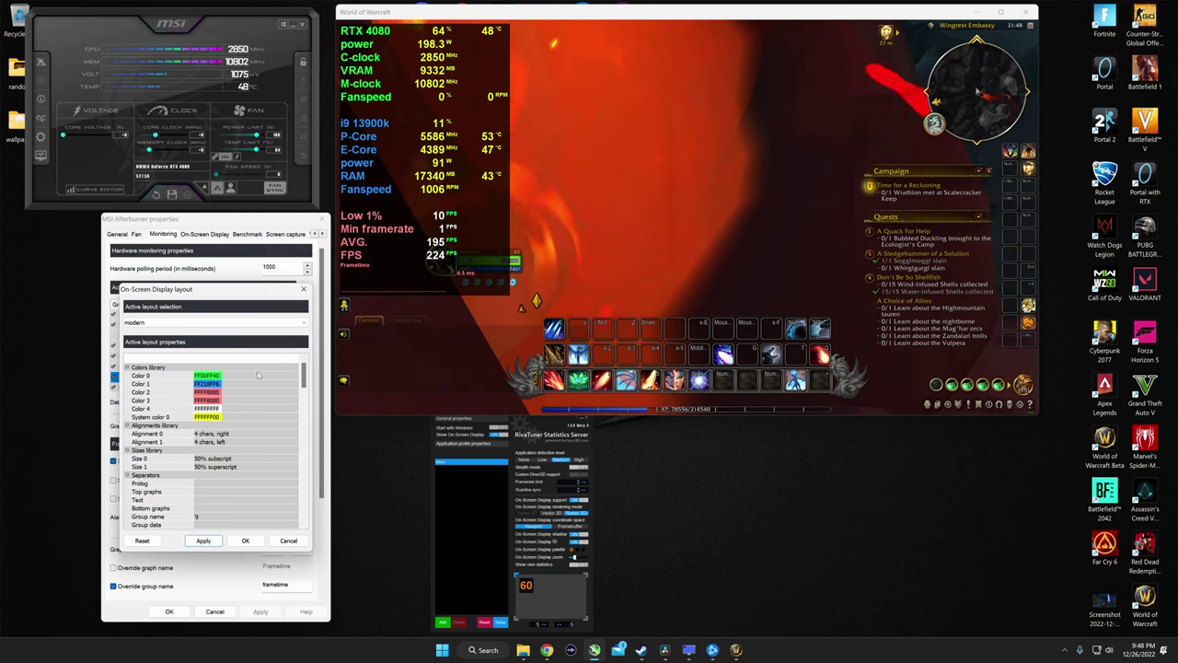
click(171, 384)
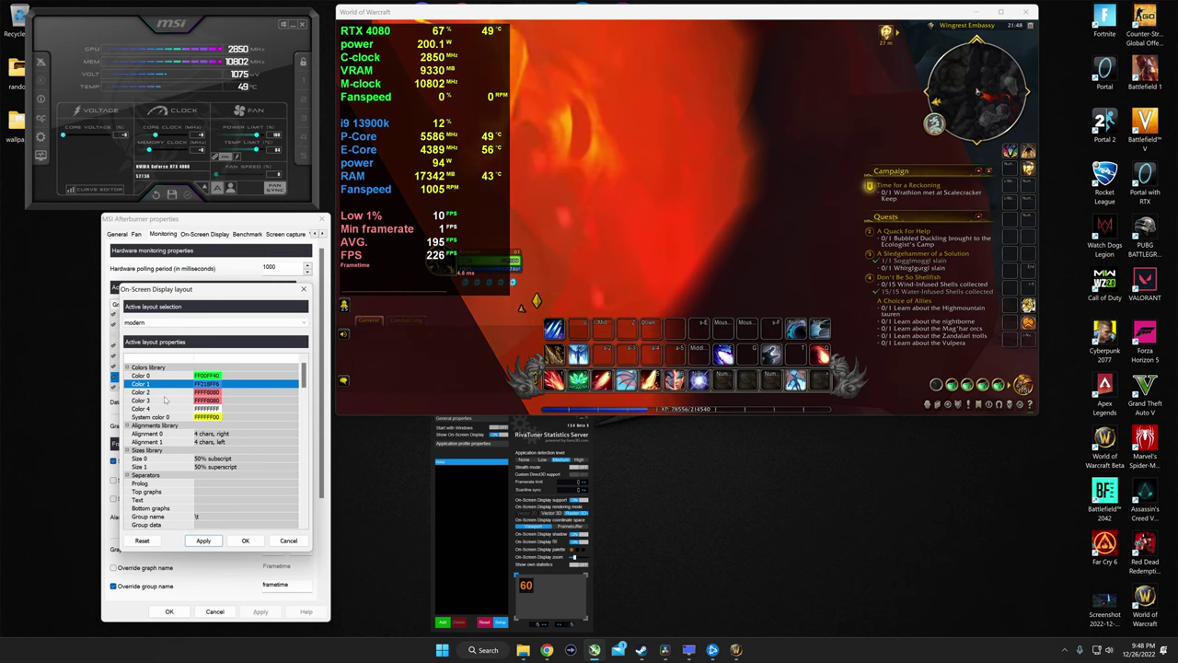
key(Down)
key(Down)
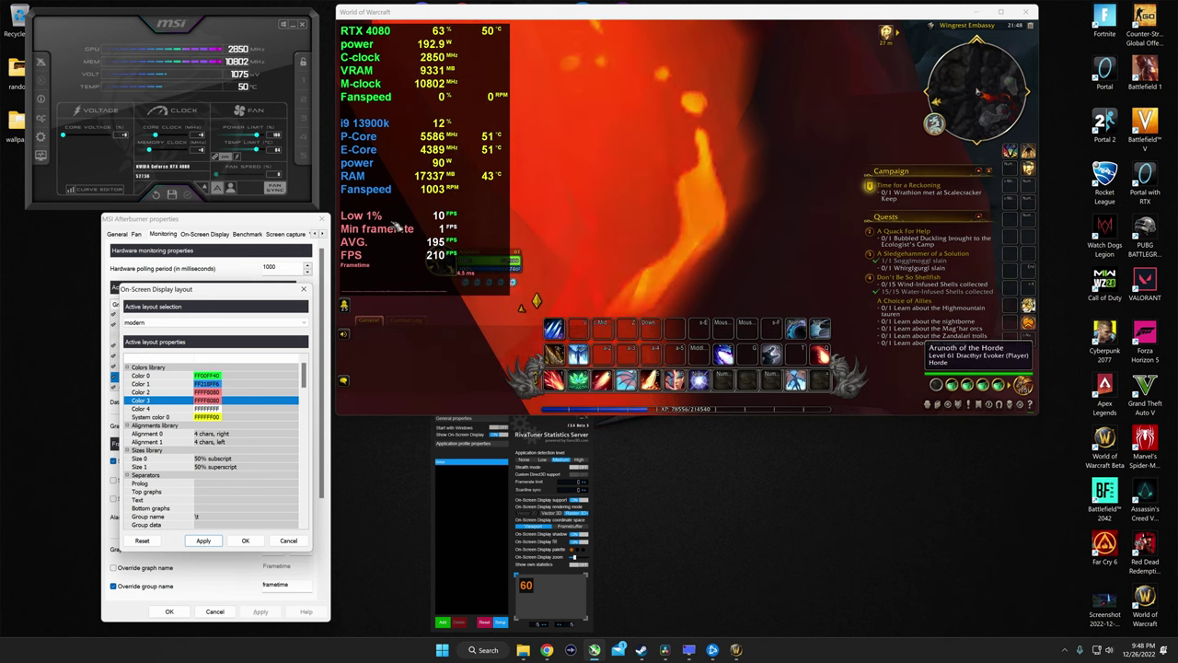
click(168, 417)
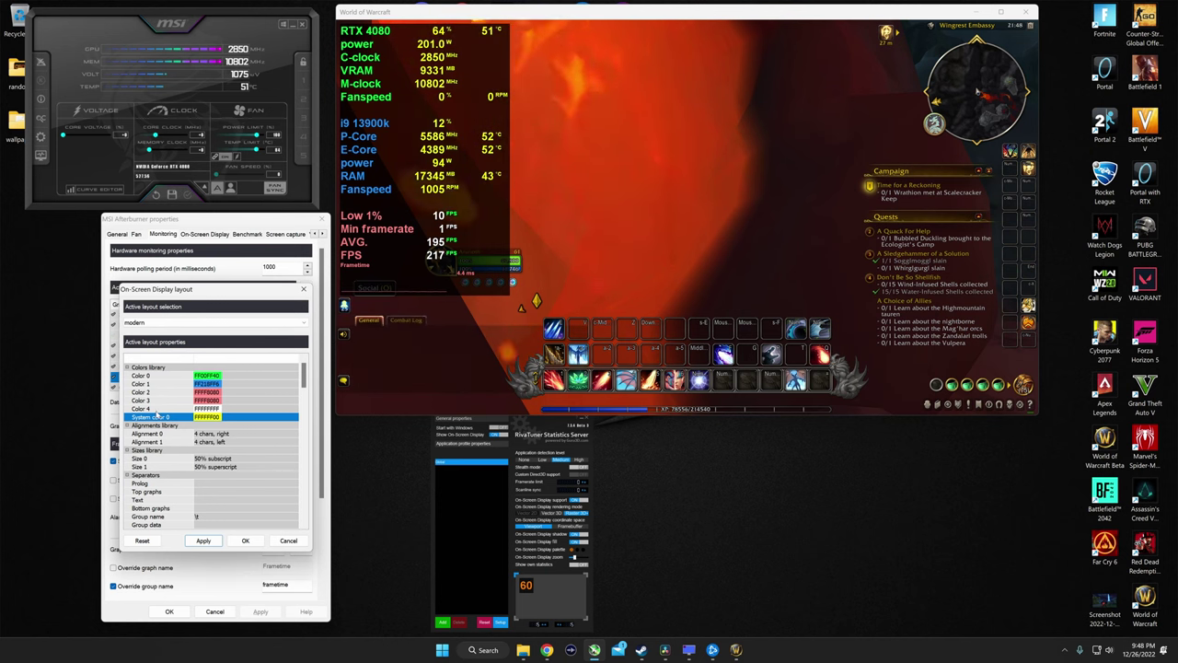
key(Up)
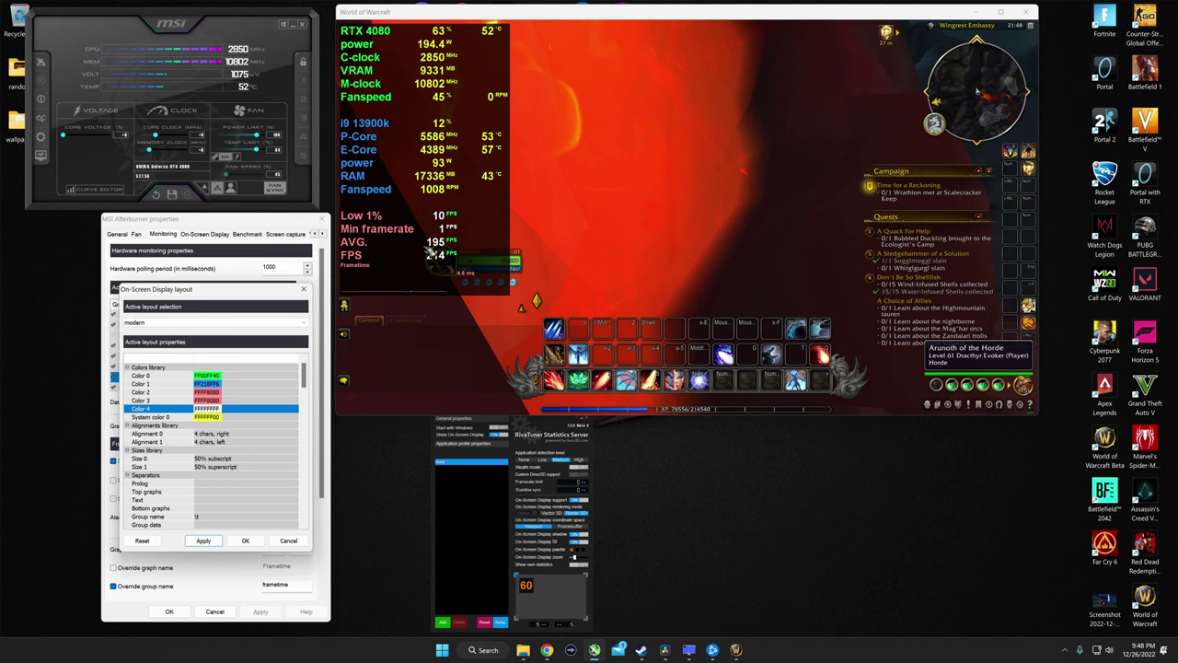
key(Escape)
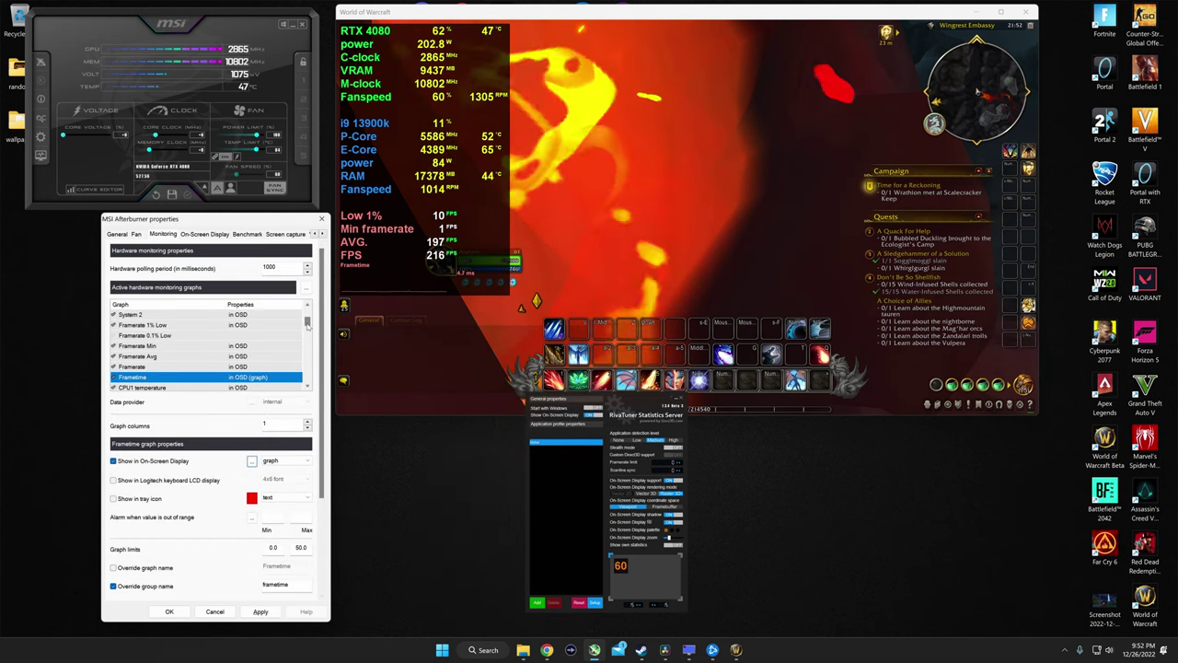
Toggle RivaTuner's on-screen display and drag the preview to place the overlay top-left.
drag(307, 320, 309, 308)
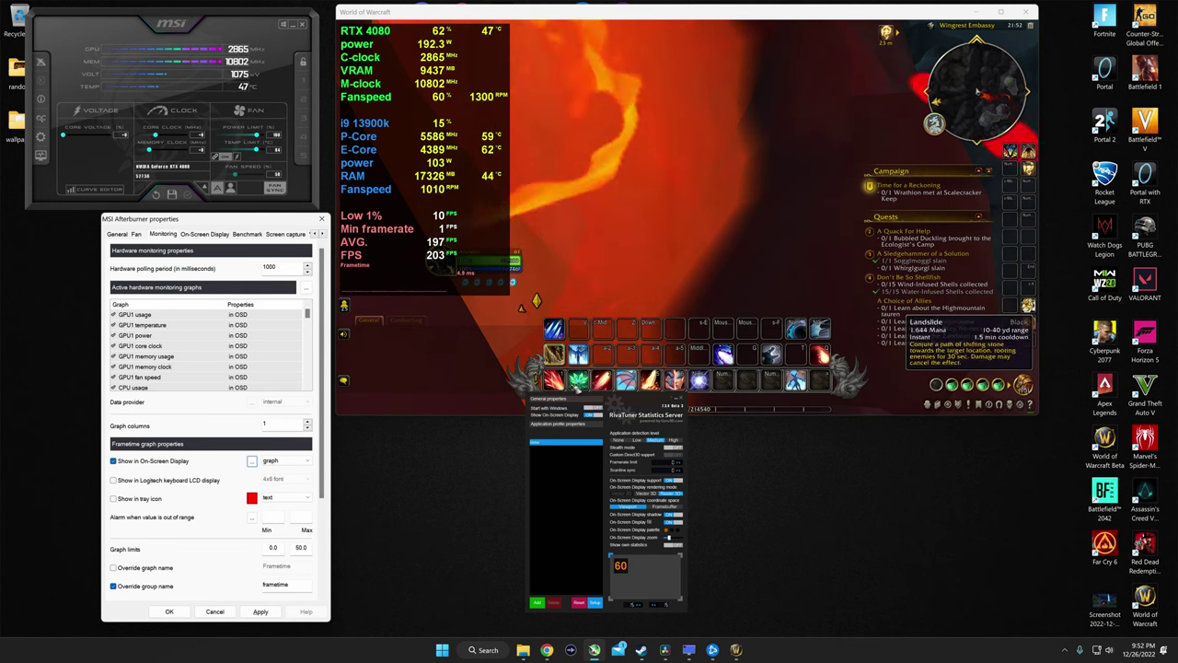
drag(632, 396, 609, 384)
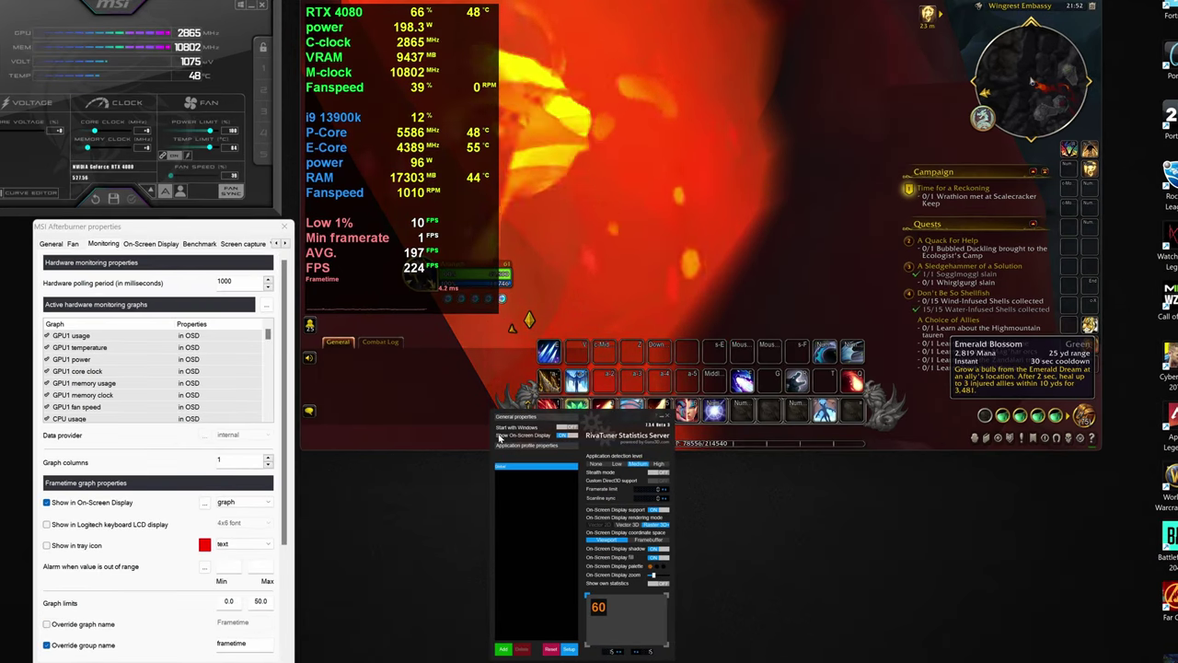
click(566, 438)
click(566, 438)
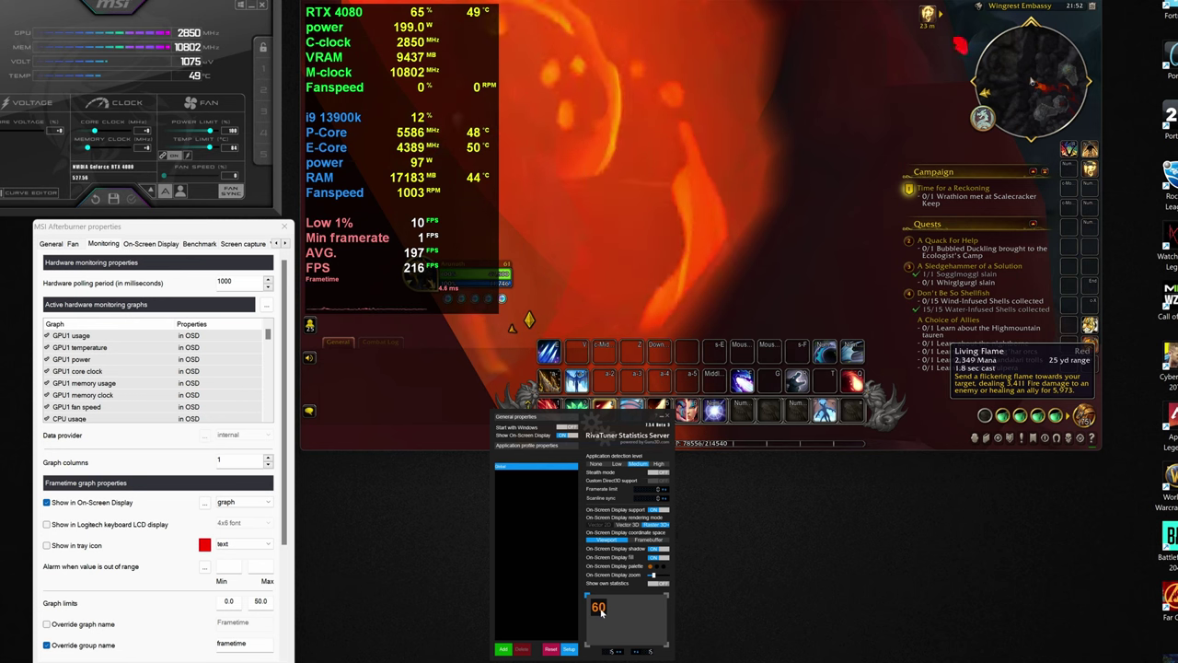
double_click(632, 614)
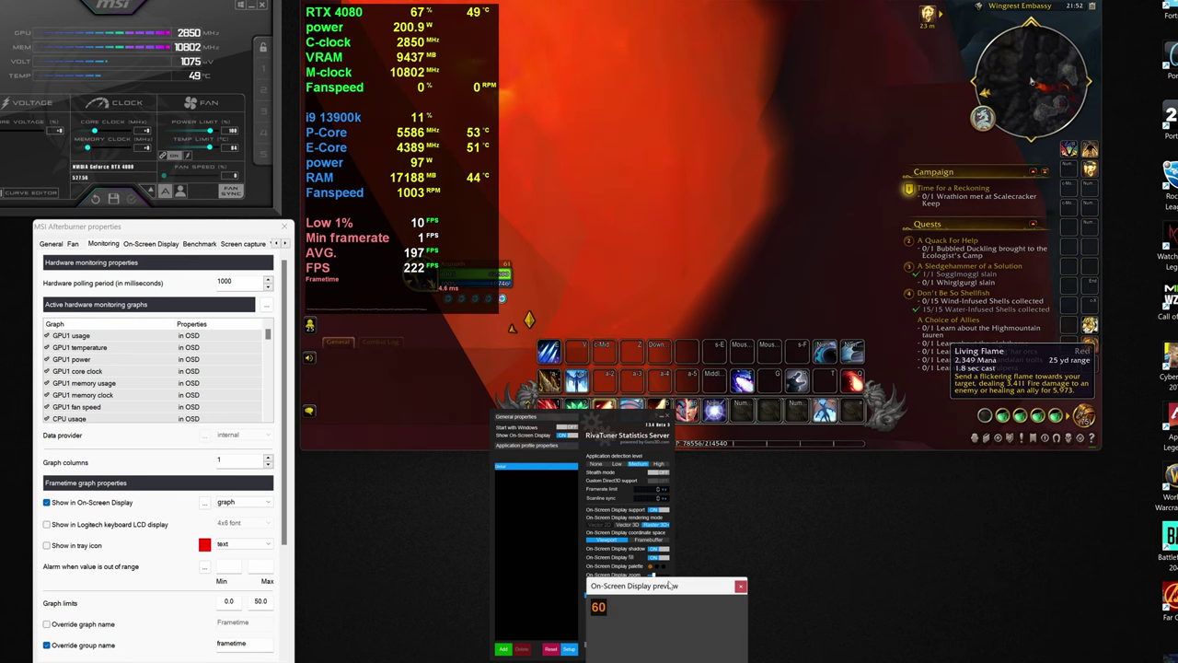
drag(601, 615, 591, 607)
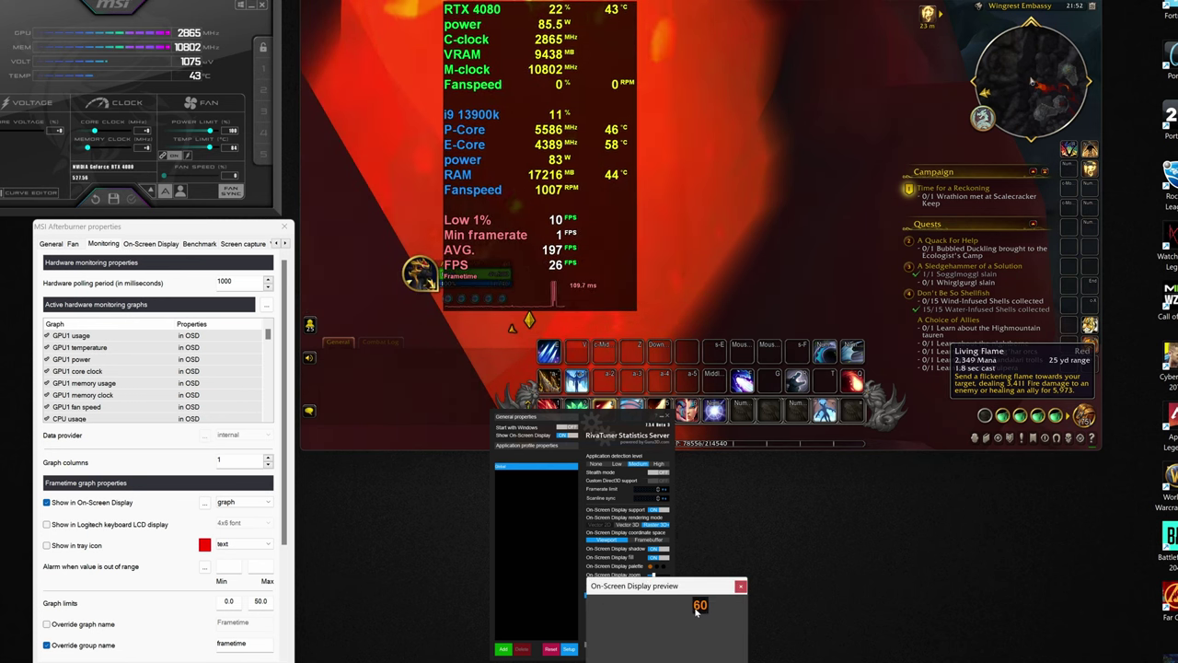
click(740, 585)
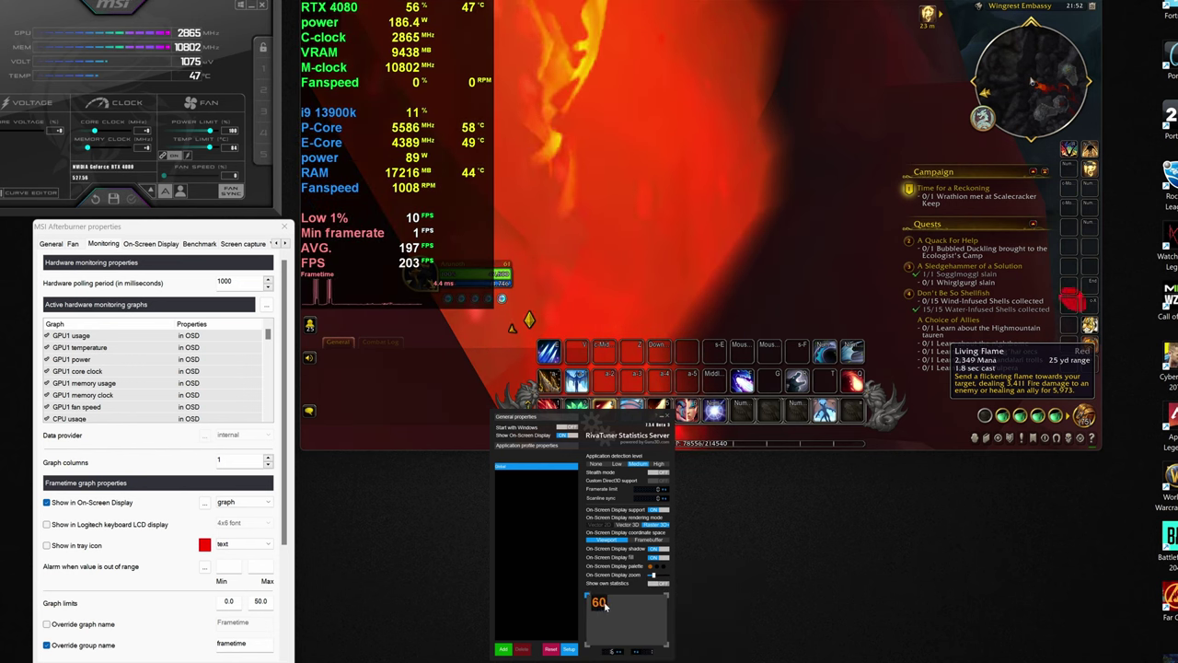
mouse_move(660, 603)
mouse_down()
mouse_move(587, 598)
mouse_move(594, 639)
mouse_move(670, 598)
mouse_move(594, 598)
mouse_up()
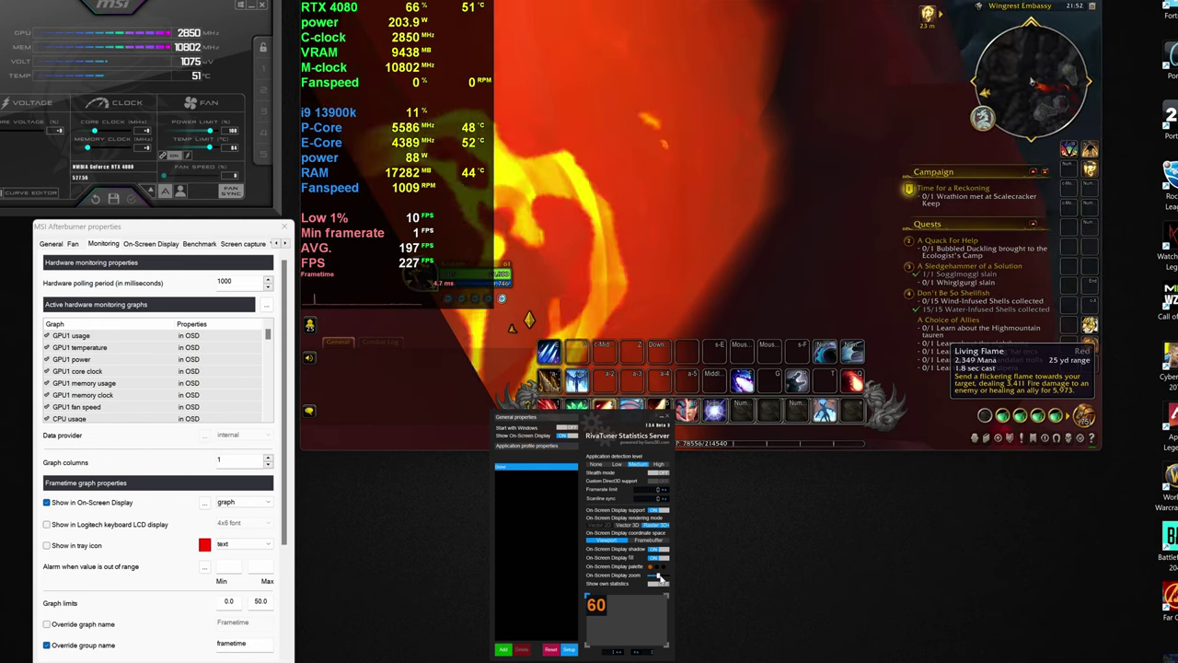
Enlarge the overlay with the On-Screen Display zoom slider and turn On-Screen Display fill ON.
drag(653, 576, 659, 577)
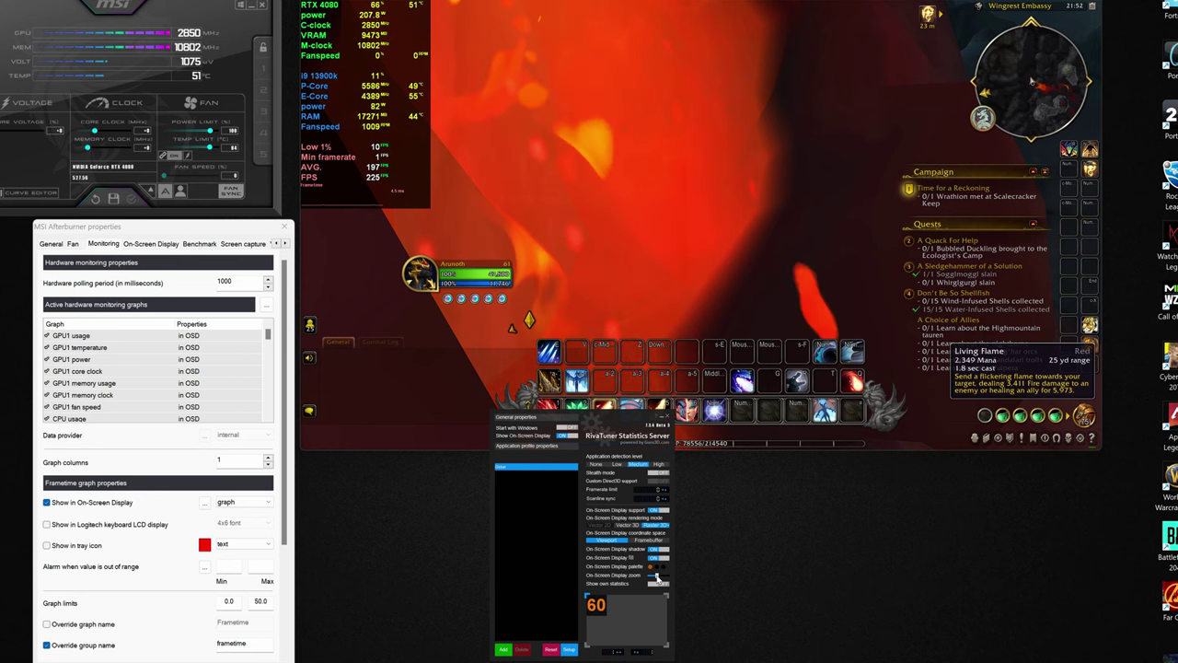
drag(650, 576, 656, 578)
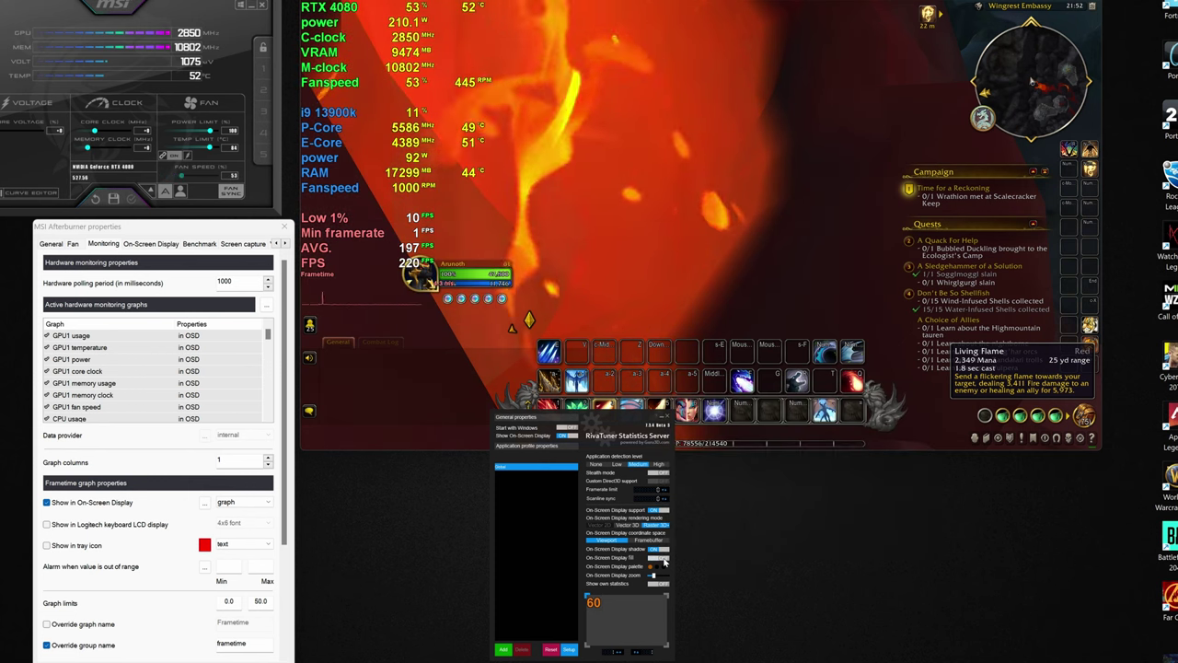
click(663, 559)
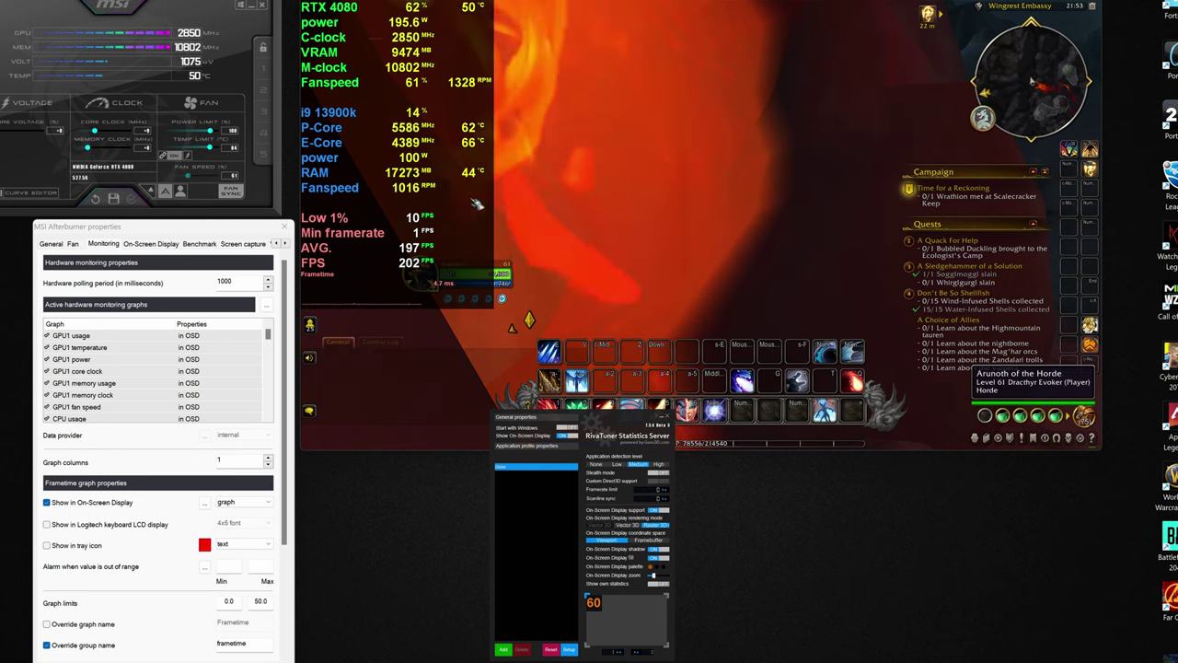
Give the On-Screen Display background fill black colour at 50% opacity.
click(663, 570)
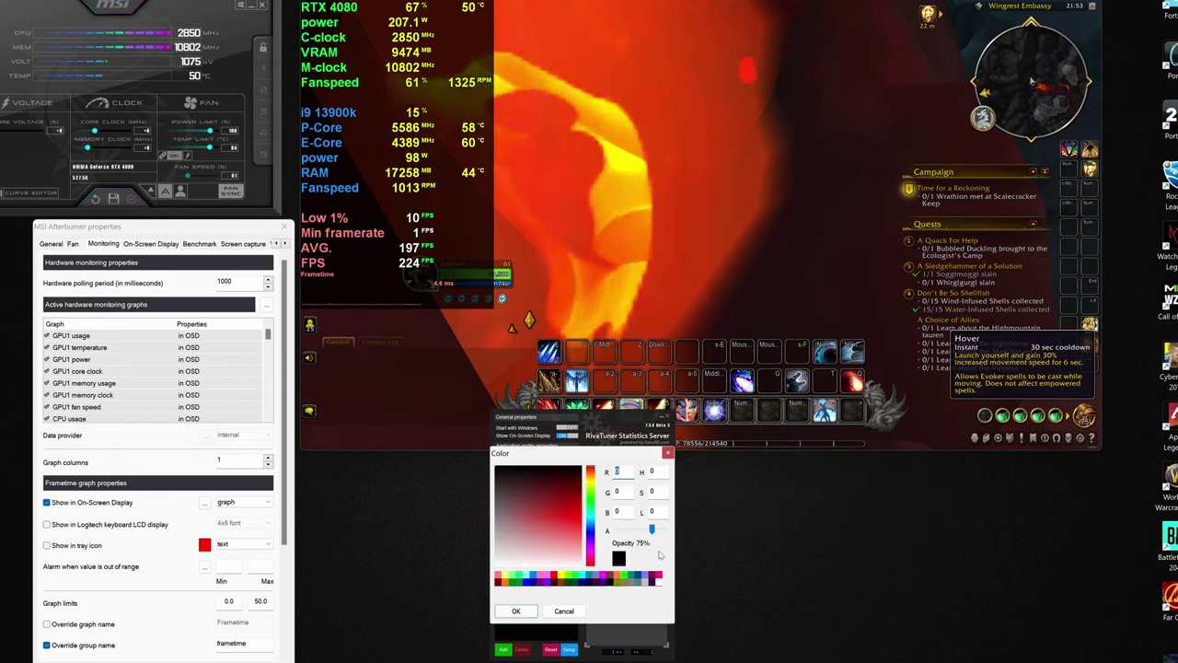
click(668, 454)
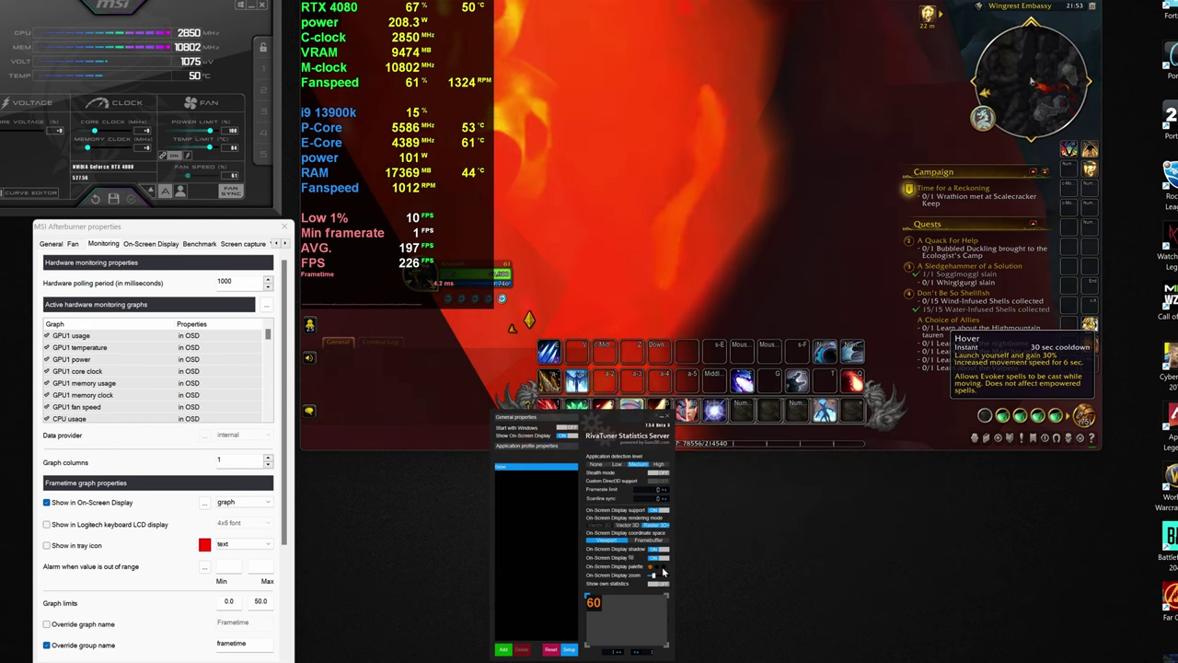
click(663, 571)
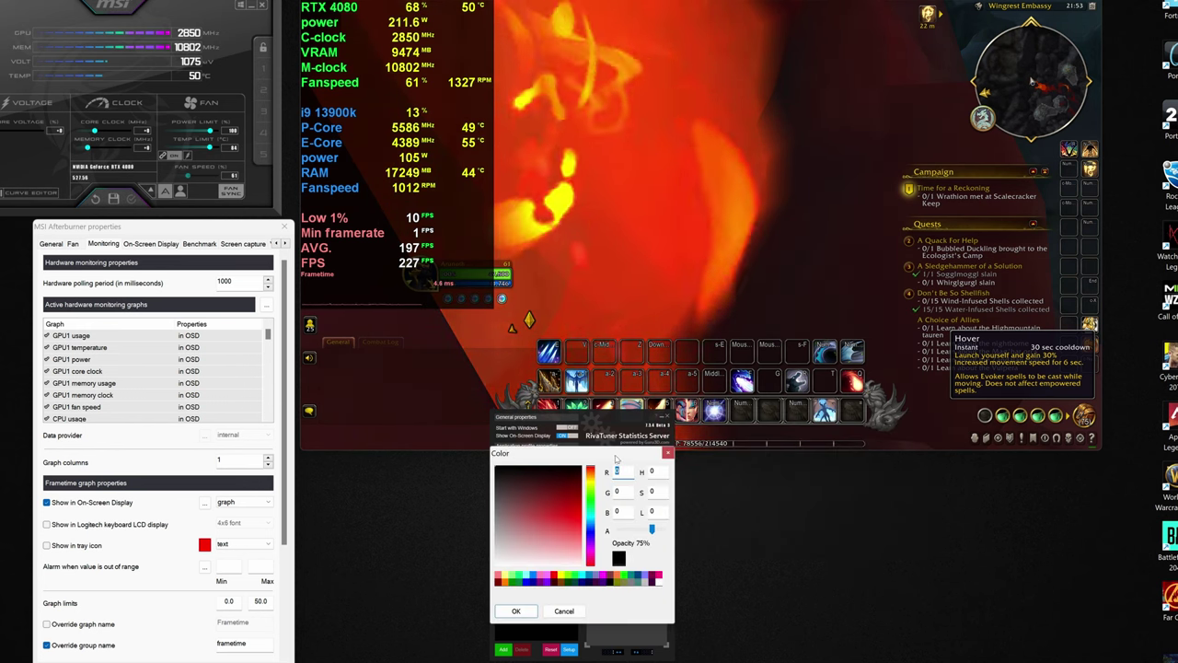
drag(616, 459, 906, 445)
click(914, 565)
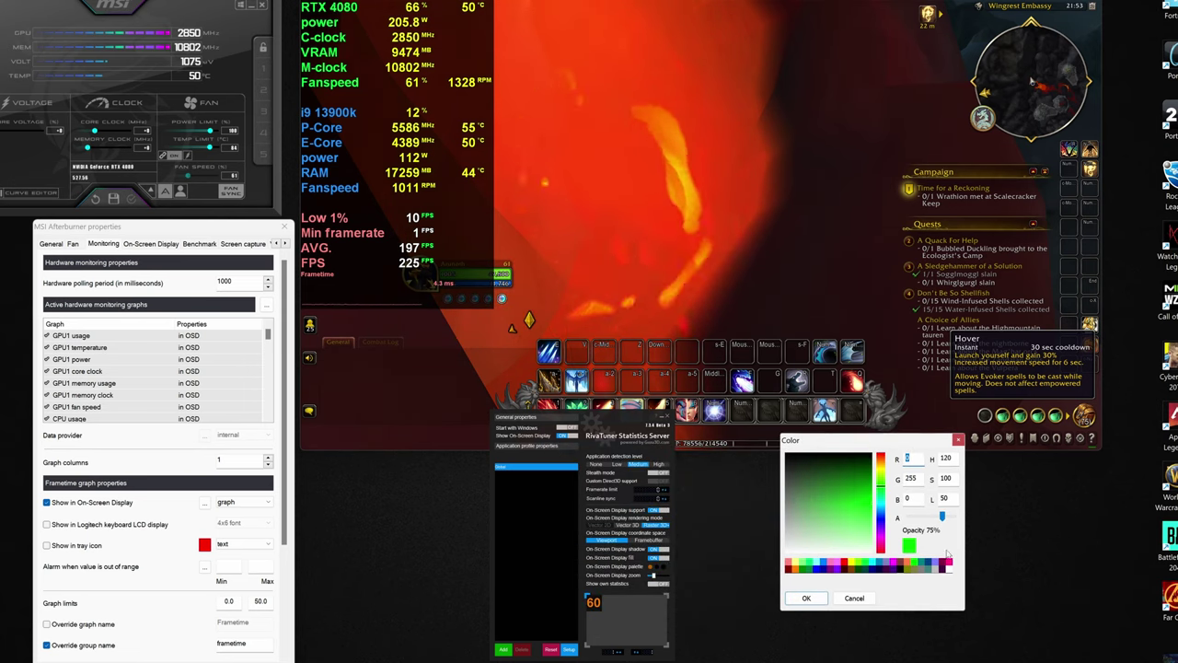
click(947, 564)
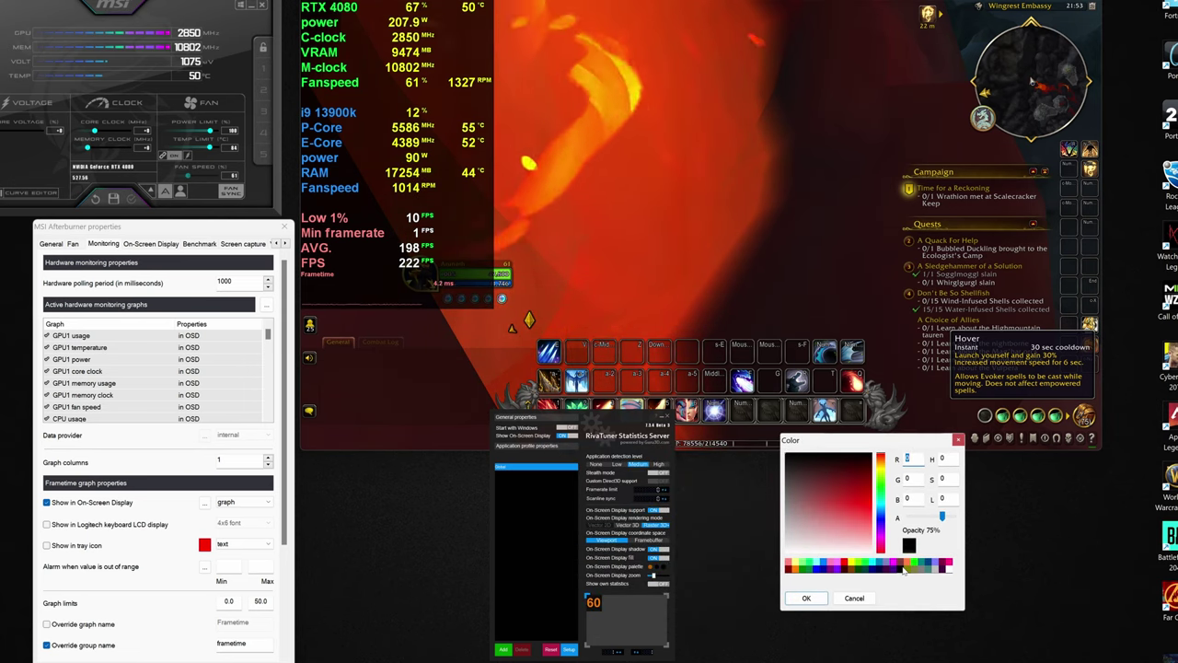
click(903, 570)
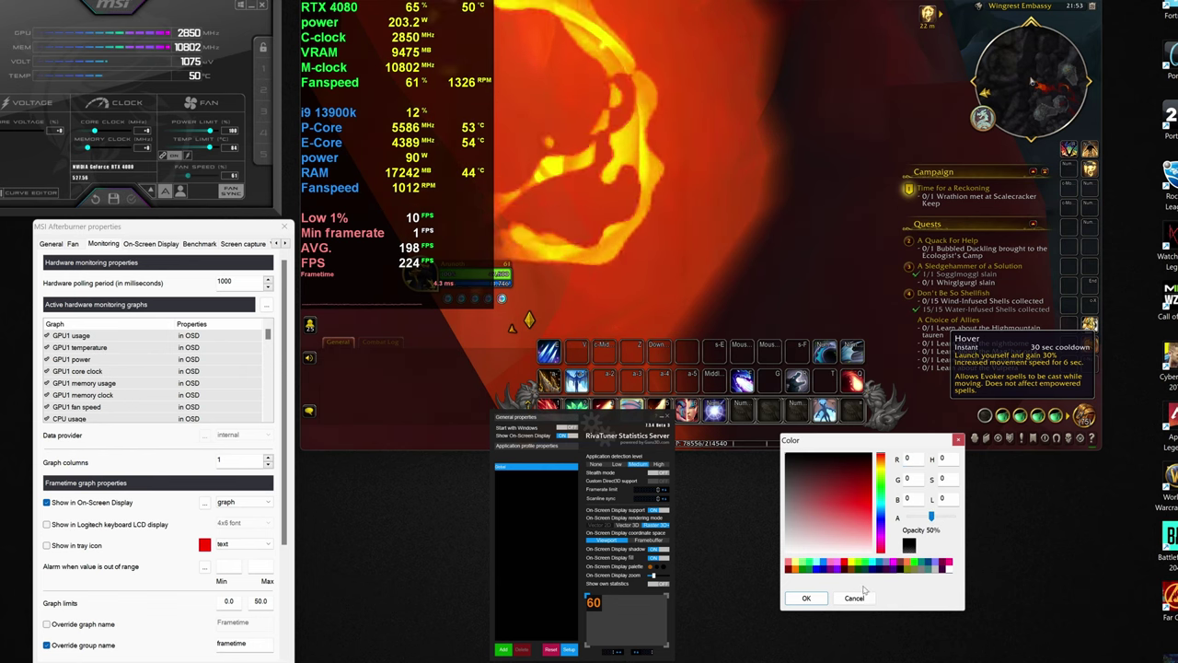
click(792, 600)
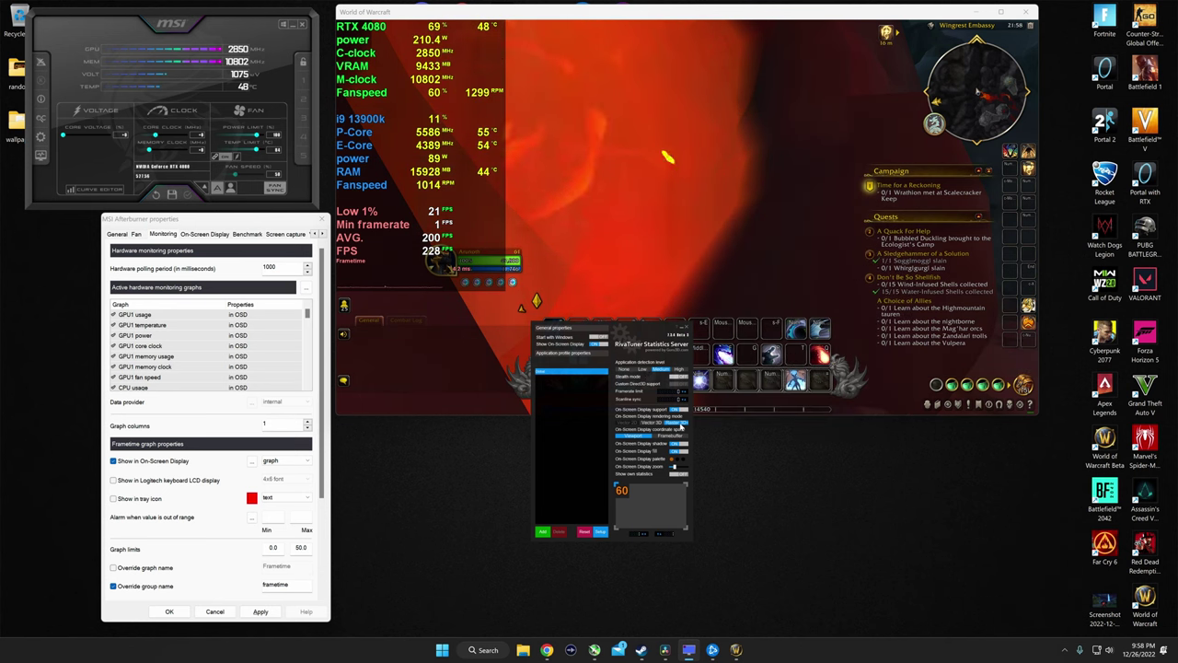
Choose Arial Bold as the Raster 3D overlay font and move the RTSS window lower.
click(682, 426)
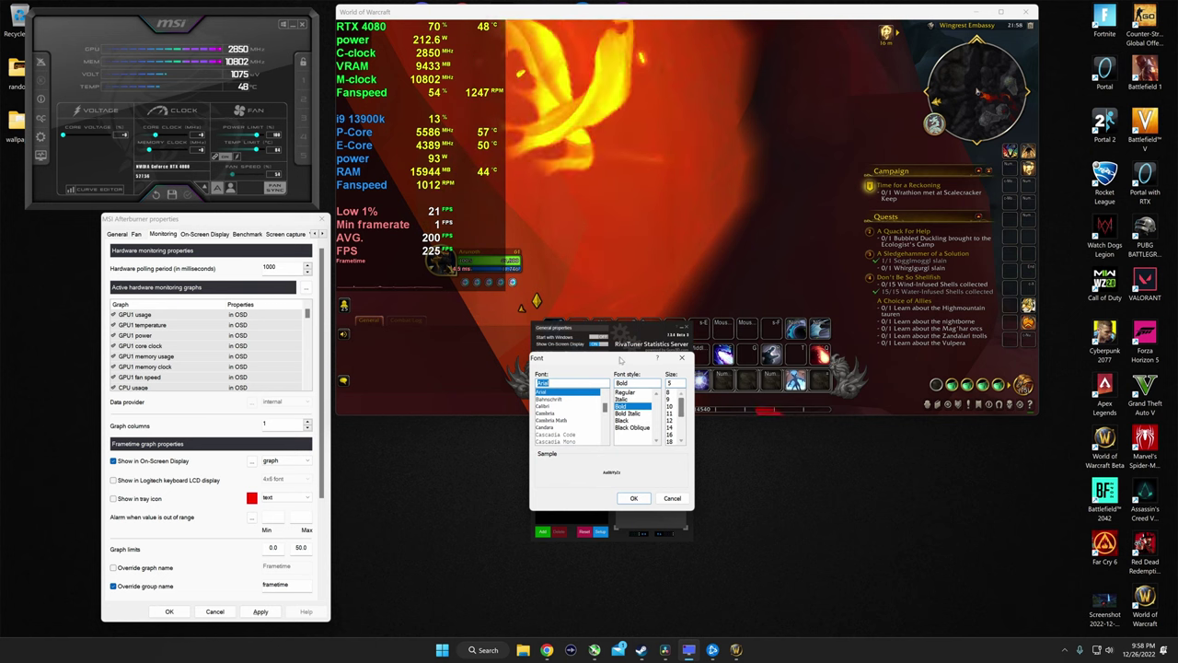
mouse_move(620, 361)
mouse_down()
mouse_move(818, 339)
mouse_move(796, 330)
mouse_up()
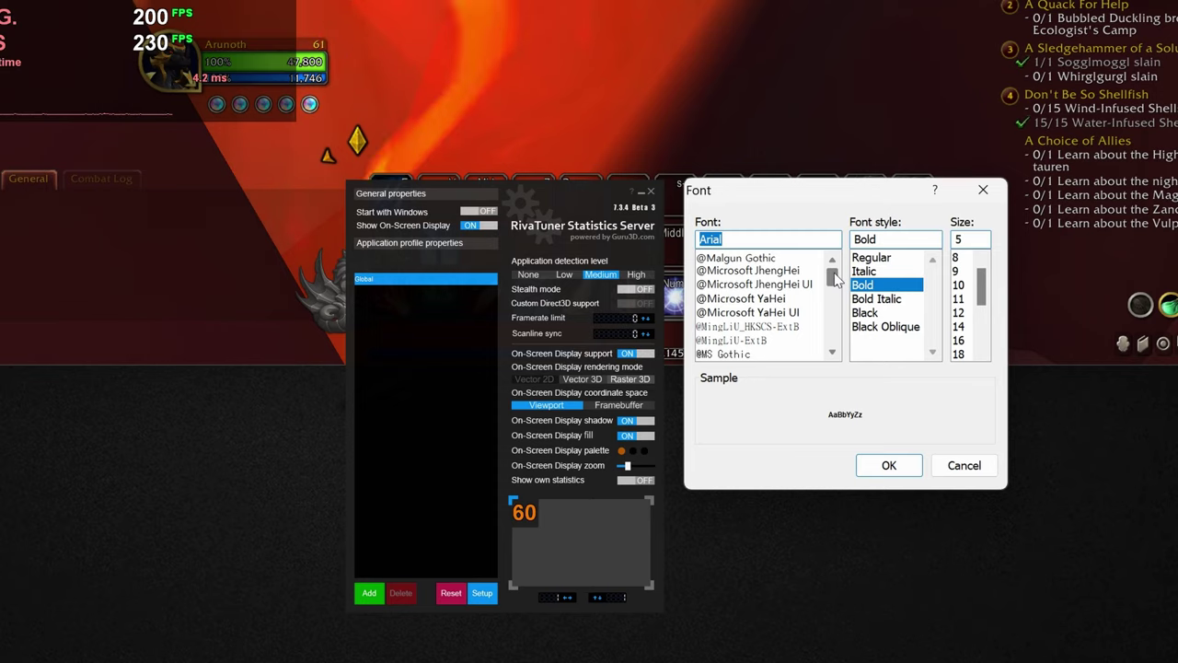
drag(780, 373, 781, 376)
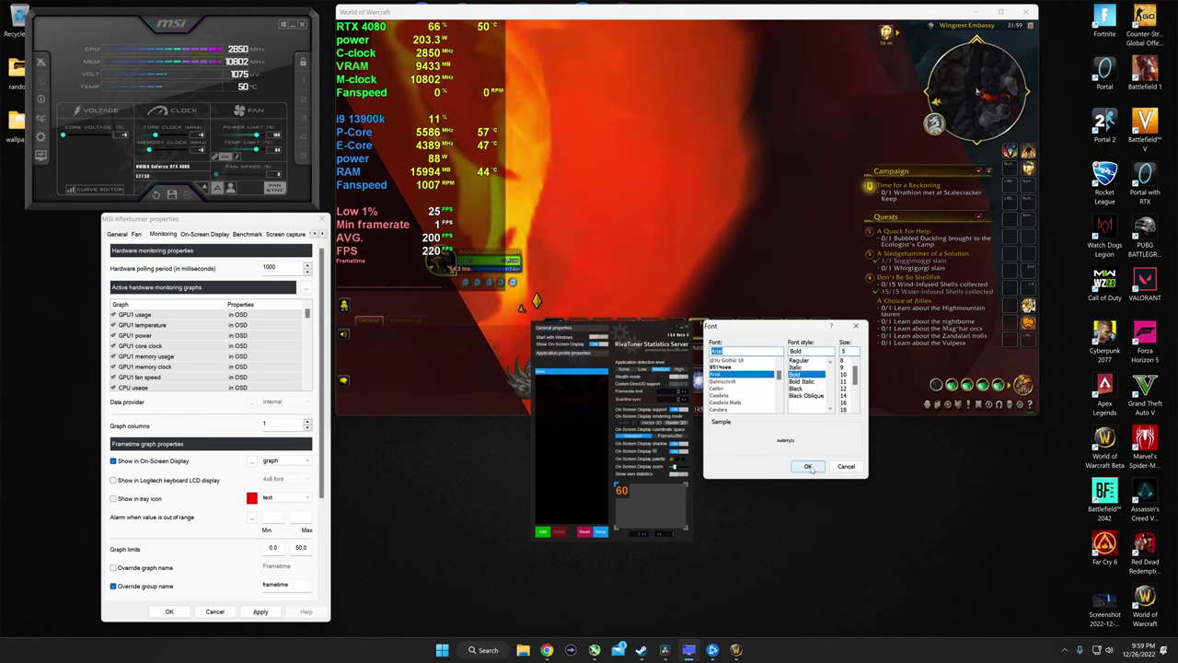
click(808, 466)
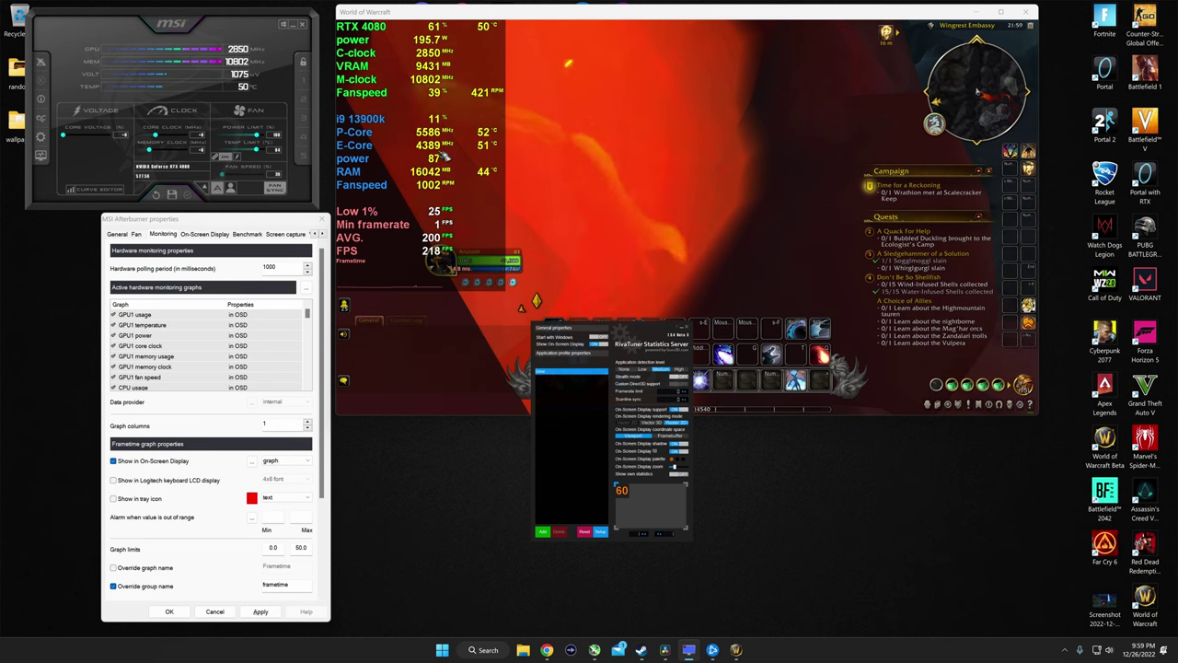
drag(625, 328, 660, 422)
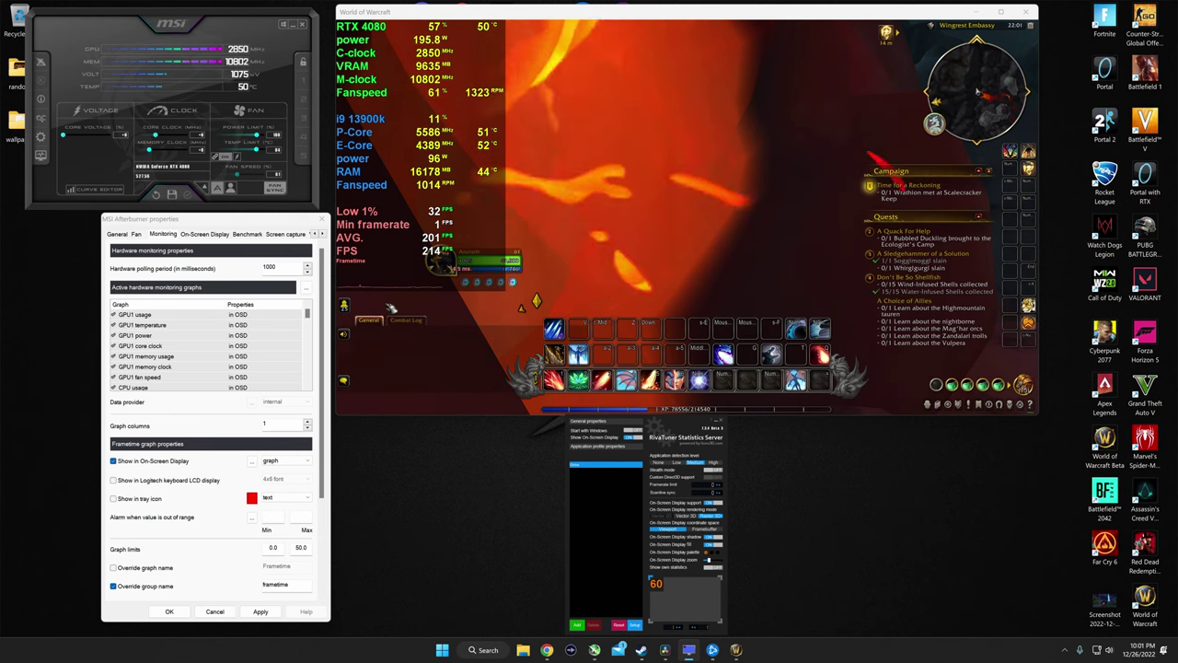
Set F12 as the benchmark End recording hotkey and apply the Afterburner properties.
click(247, 234)
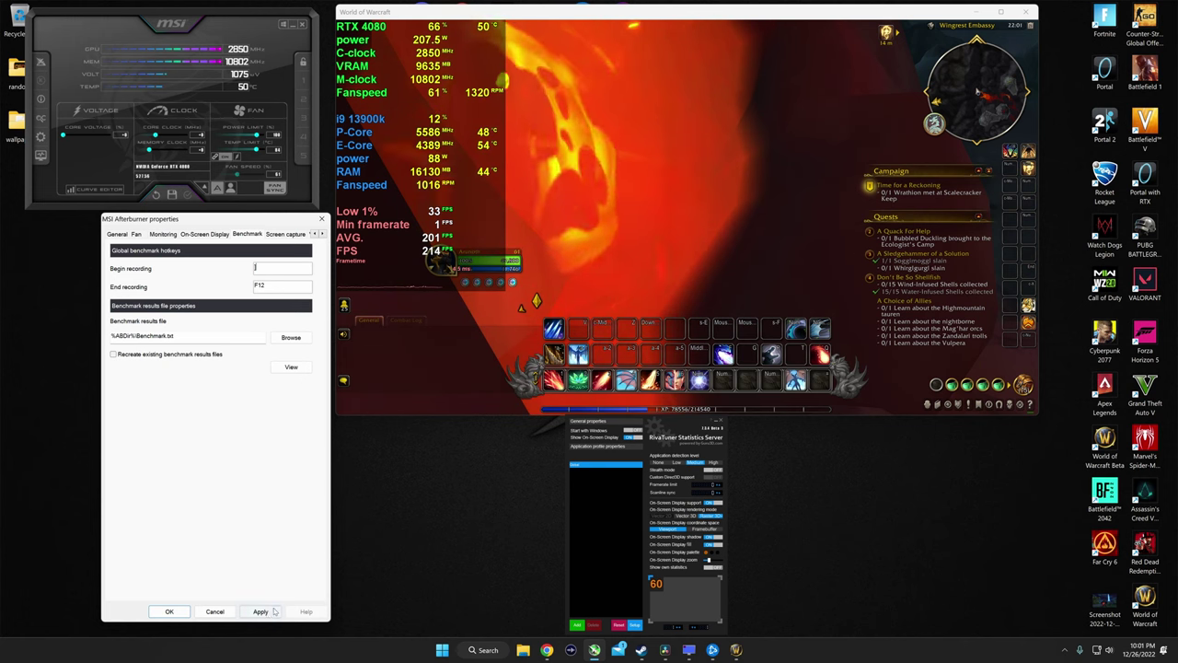
click(171, 613)
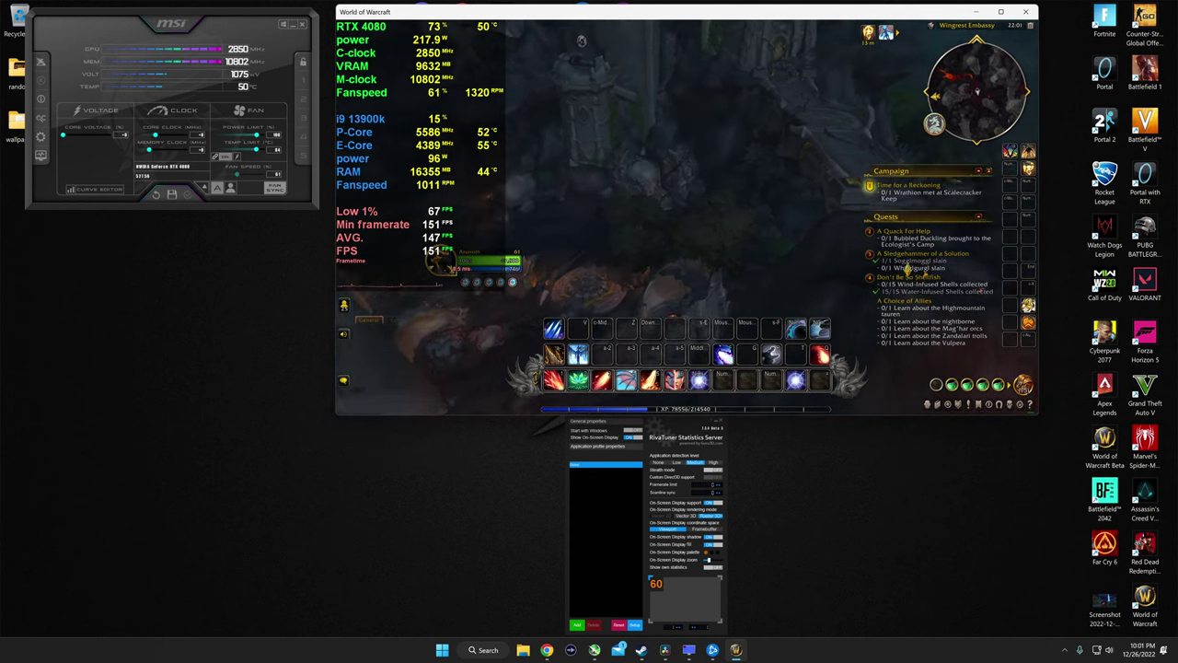
Maximize the game, then fly from the embassy through the canopy down to rocky ground.
click(1002, 12)
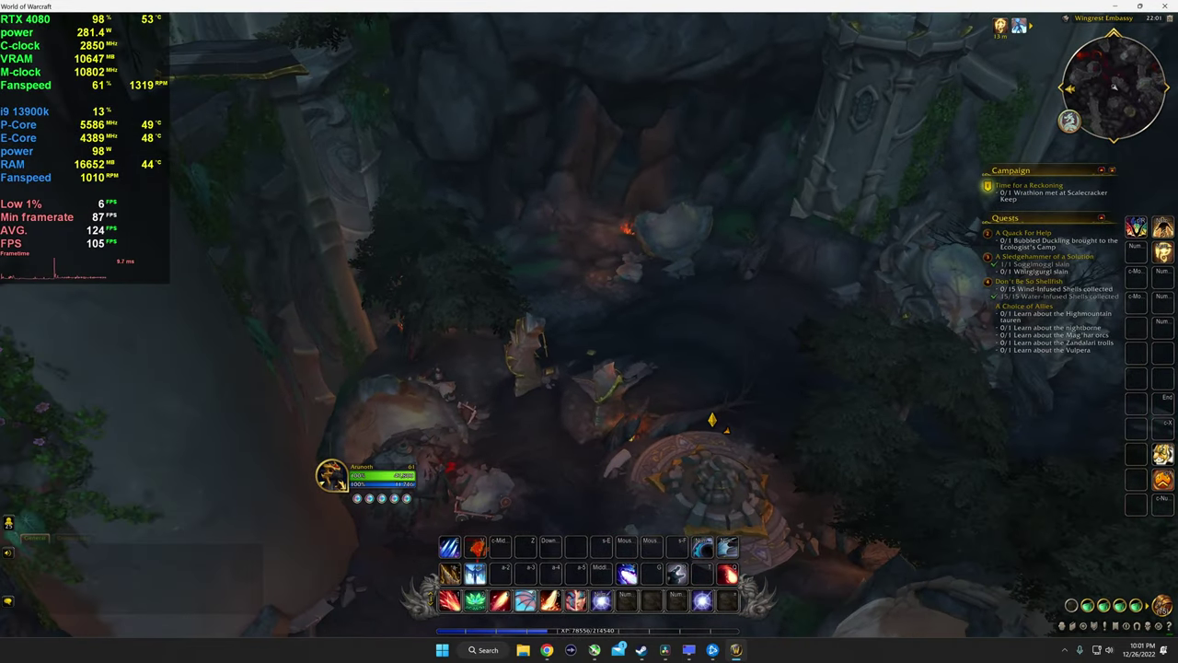
key(space)
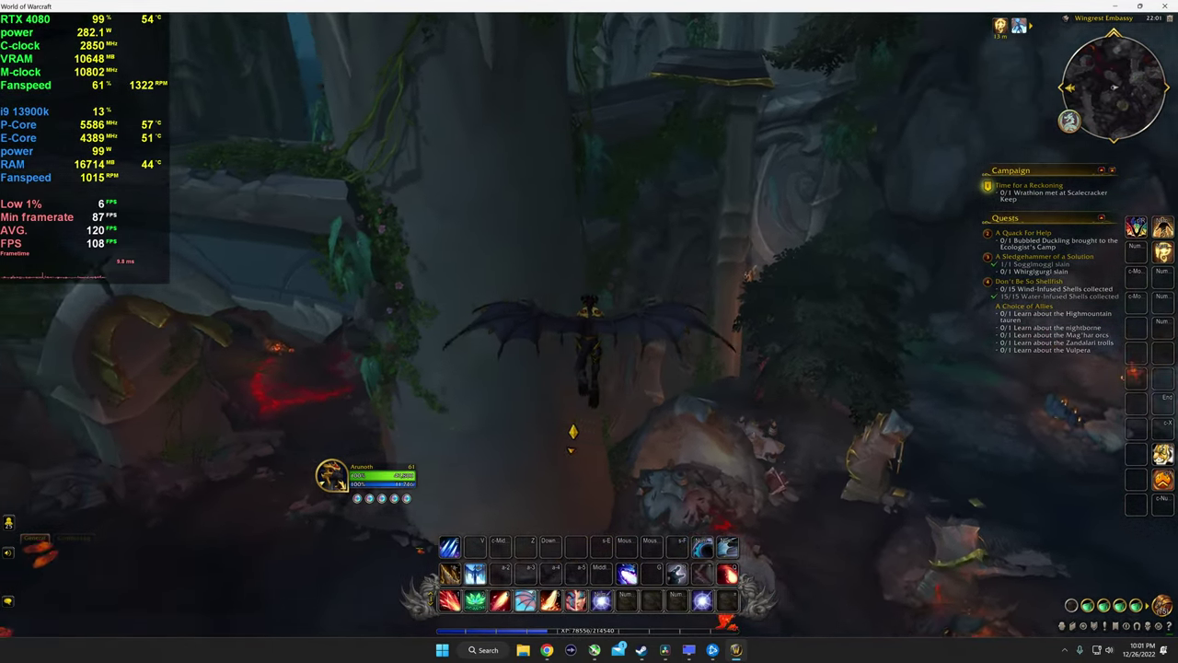
key(w)
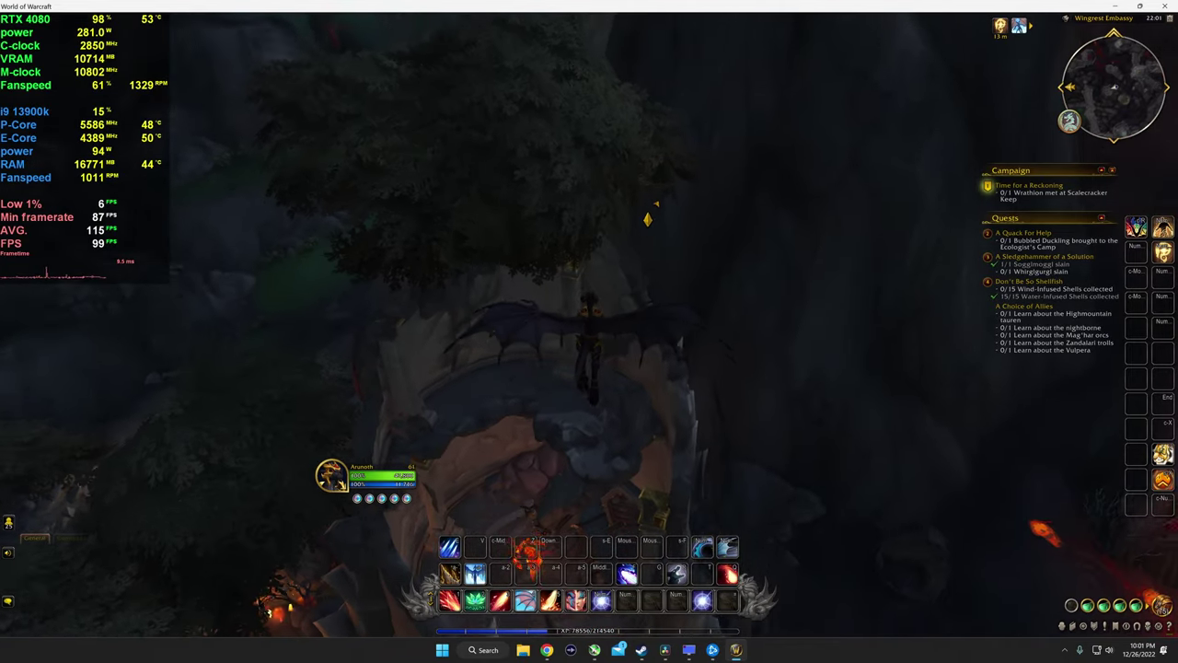
key(a)
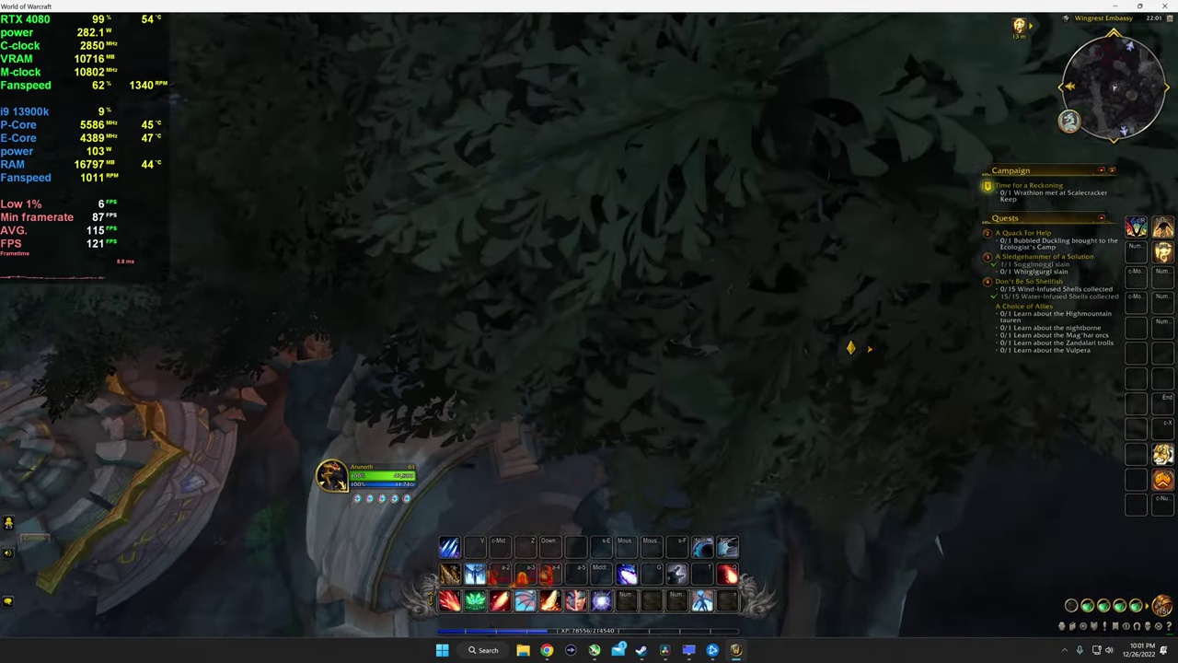
key(w)
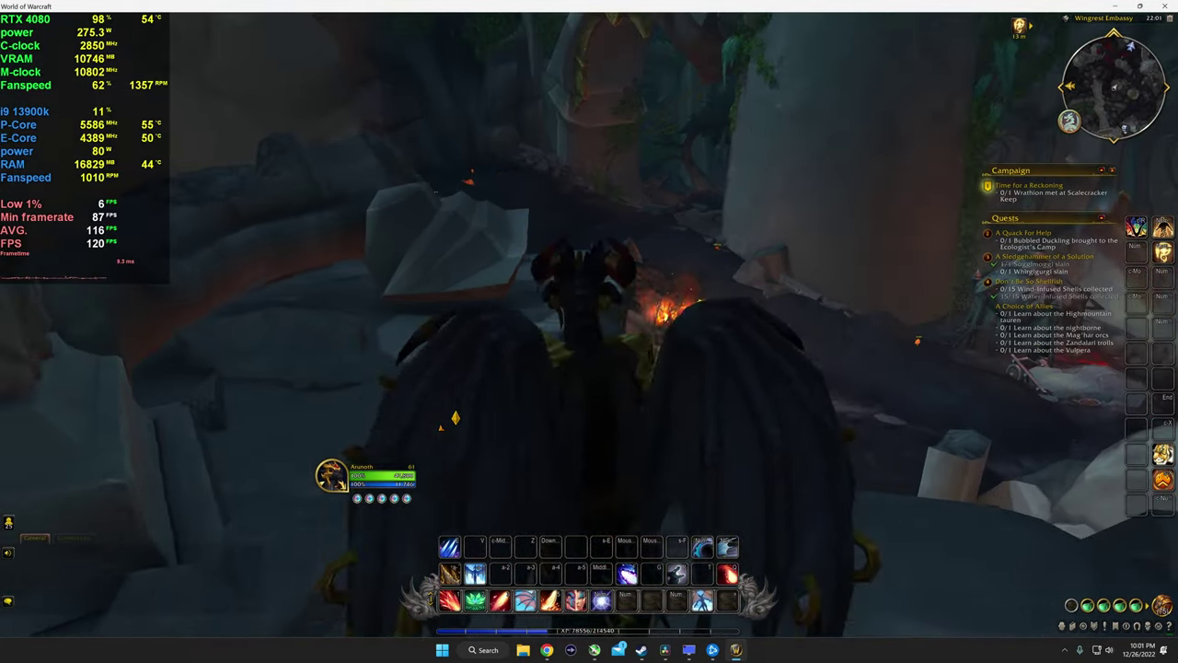
key(w)
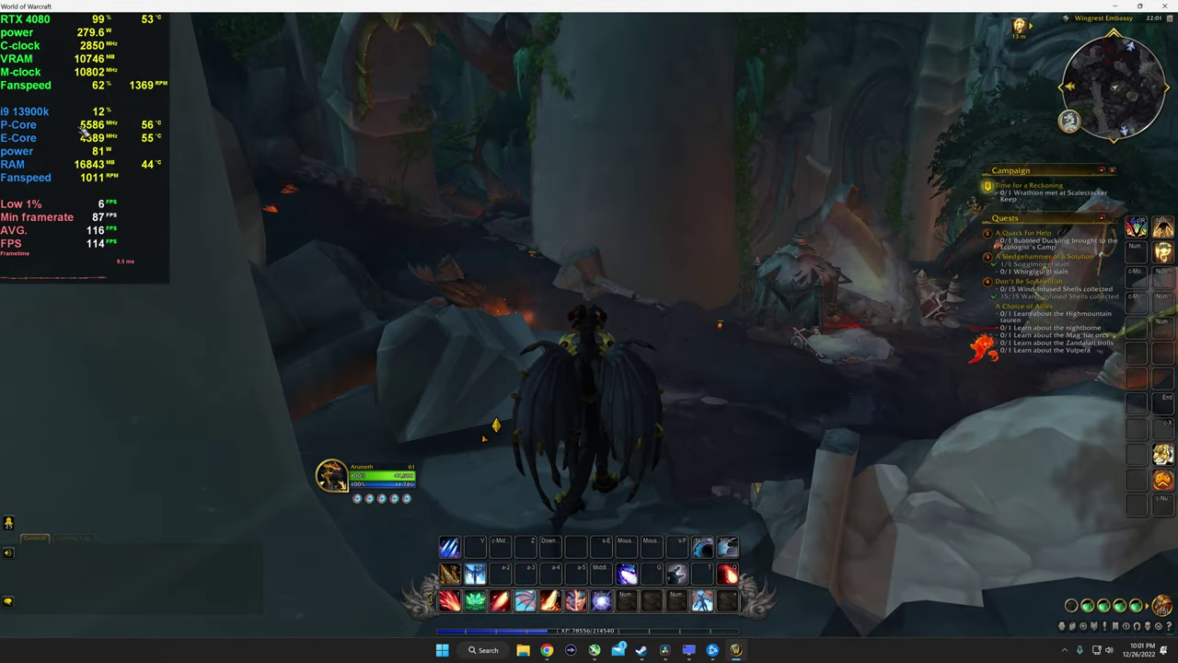
key(d)
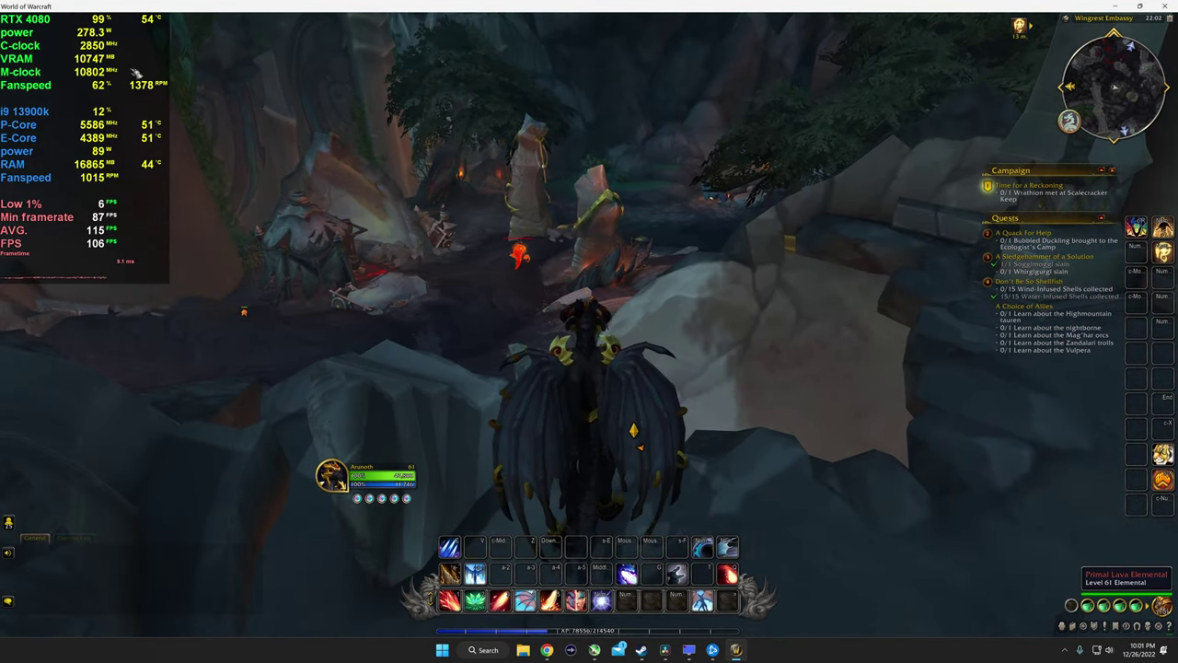
key(w)
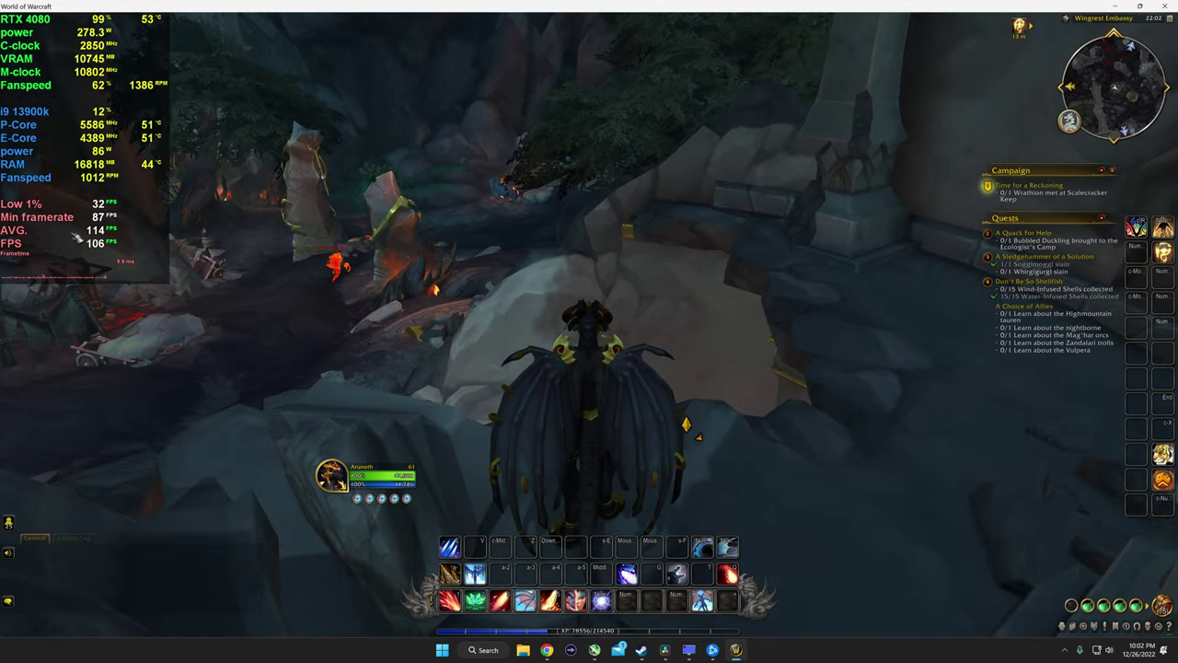
key(a)
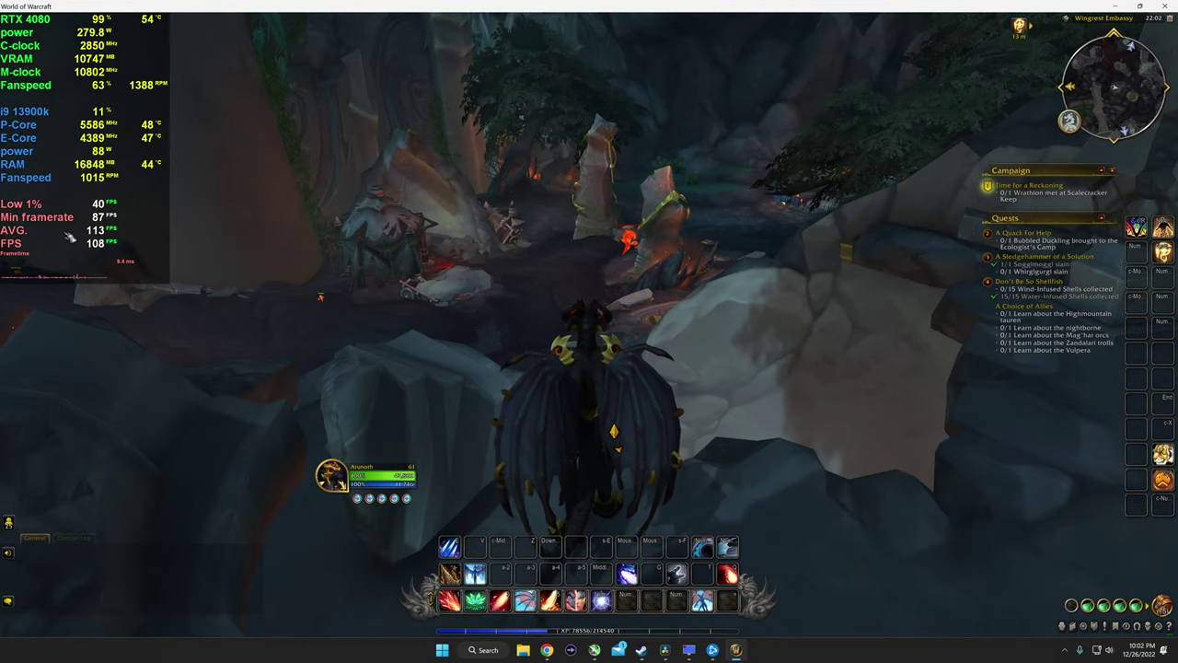
Glide off the ledge and run down through the ravine onto the path.
key(space)
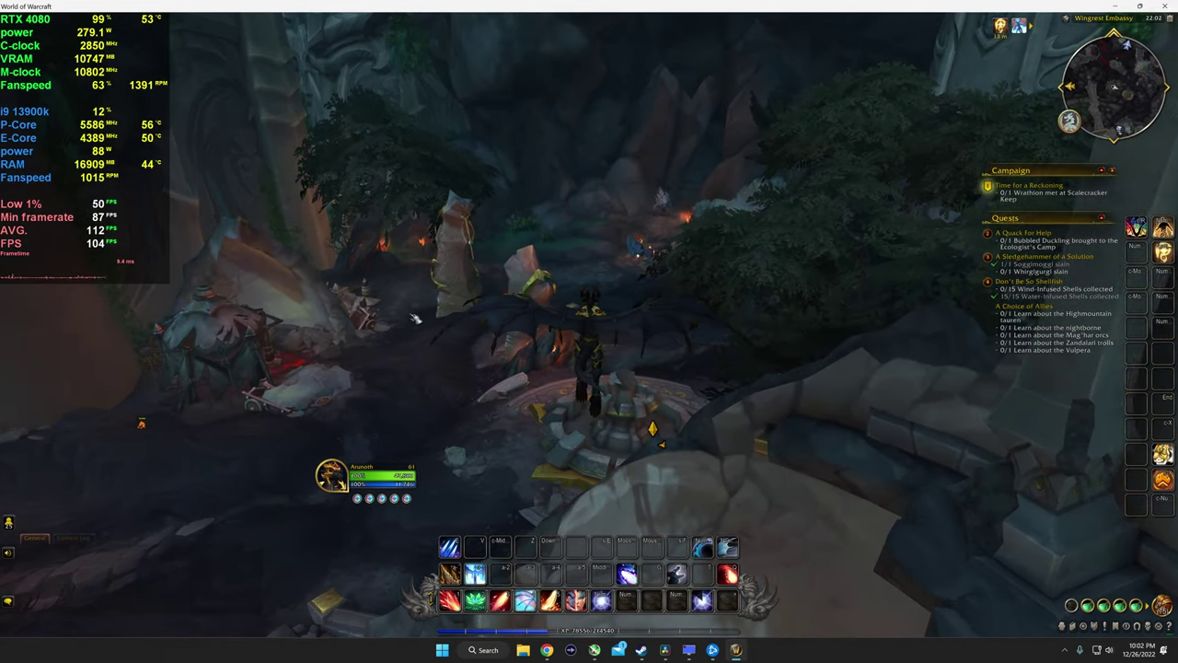
key(w)
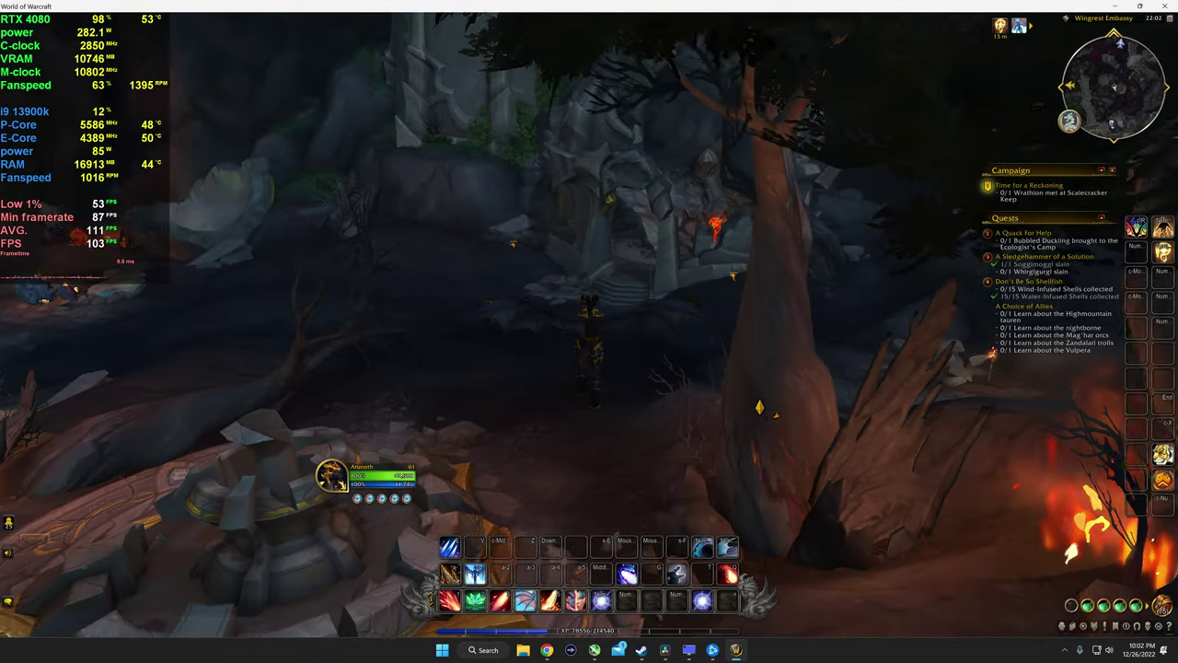
key(a)
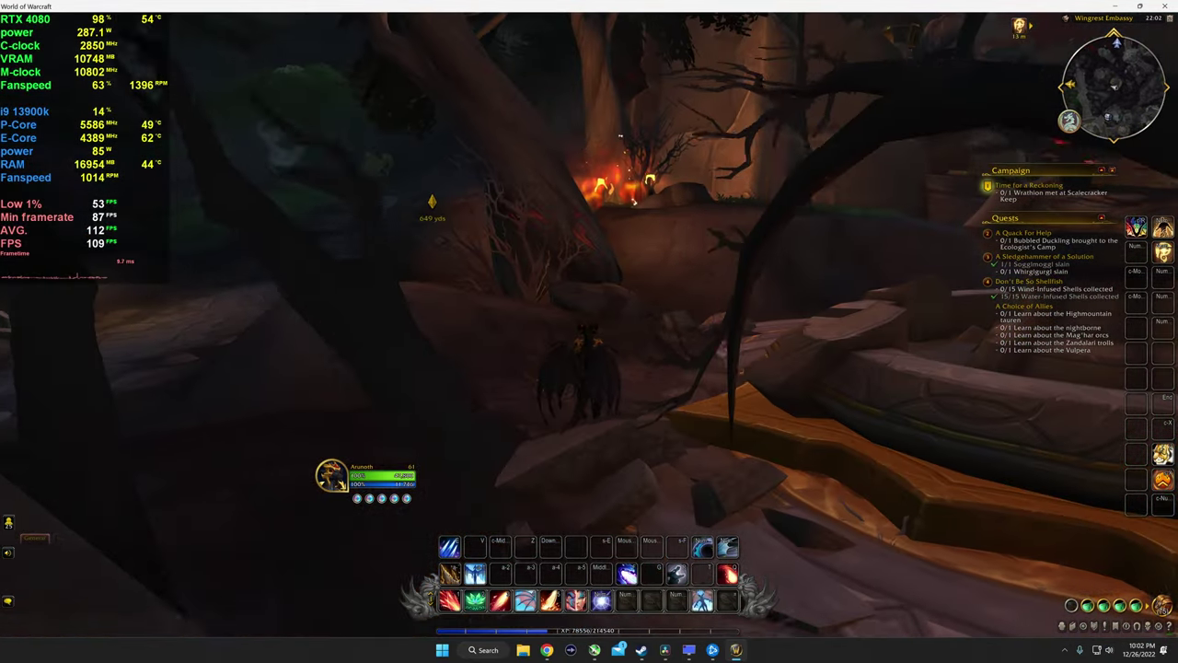
key(d)
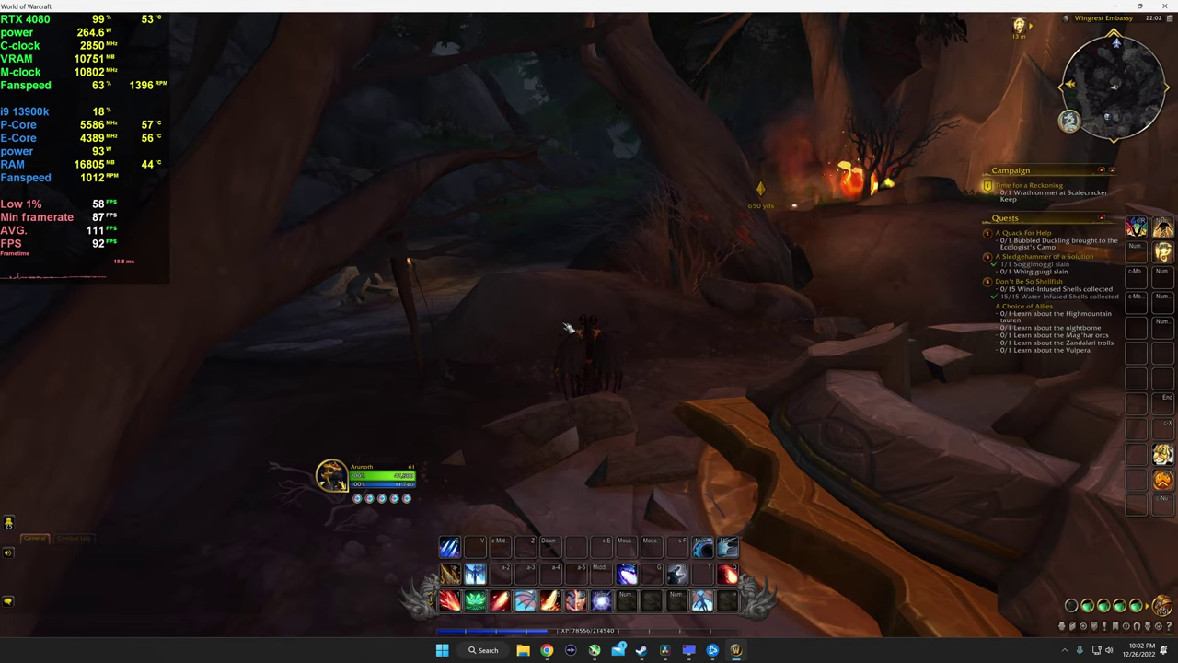
drag(568, 326, 515, 327)
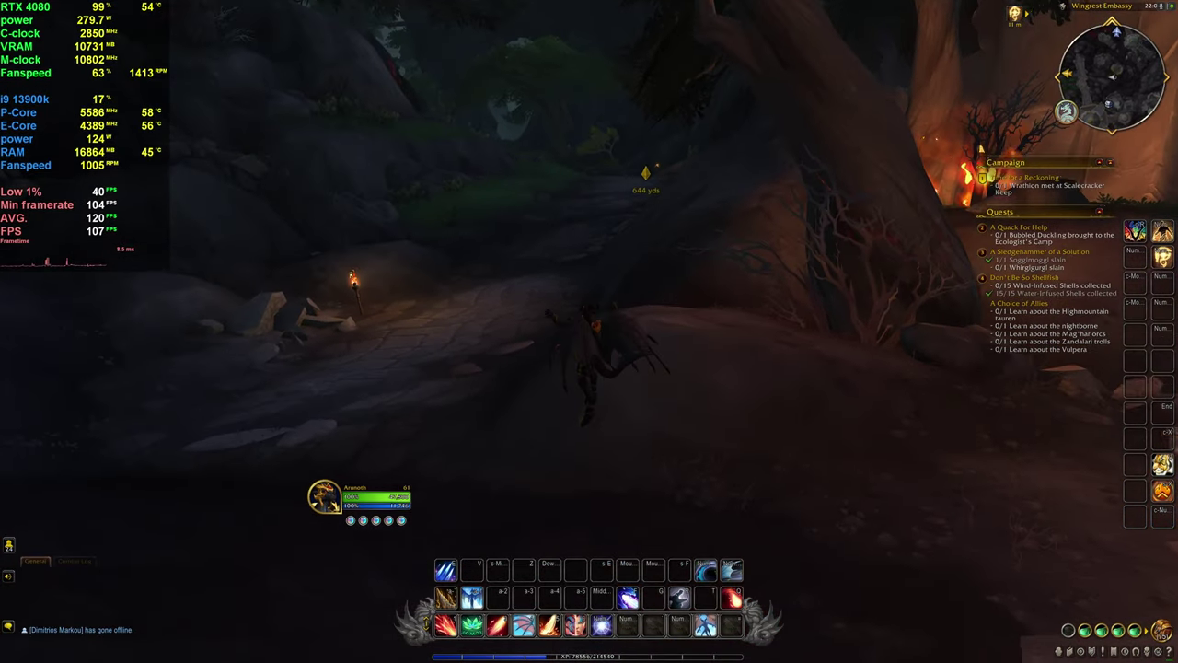
key(w)
drag(632, 322, 635, 322)
key(w)
key(w)
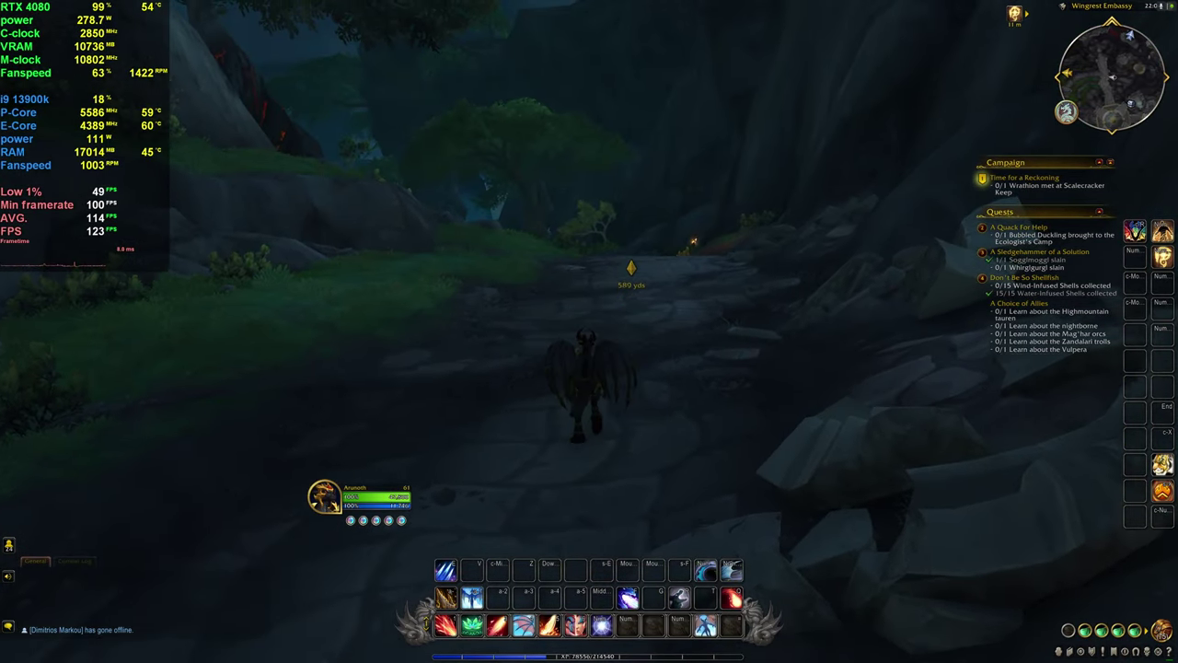
Run along the path and across the stone ledge overlooking The Waking Shores.
key(w)
key(w)
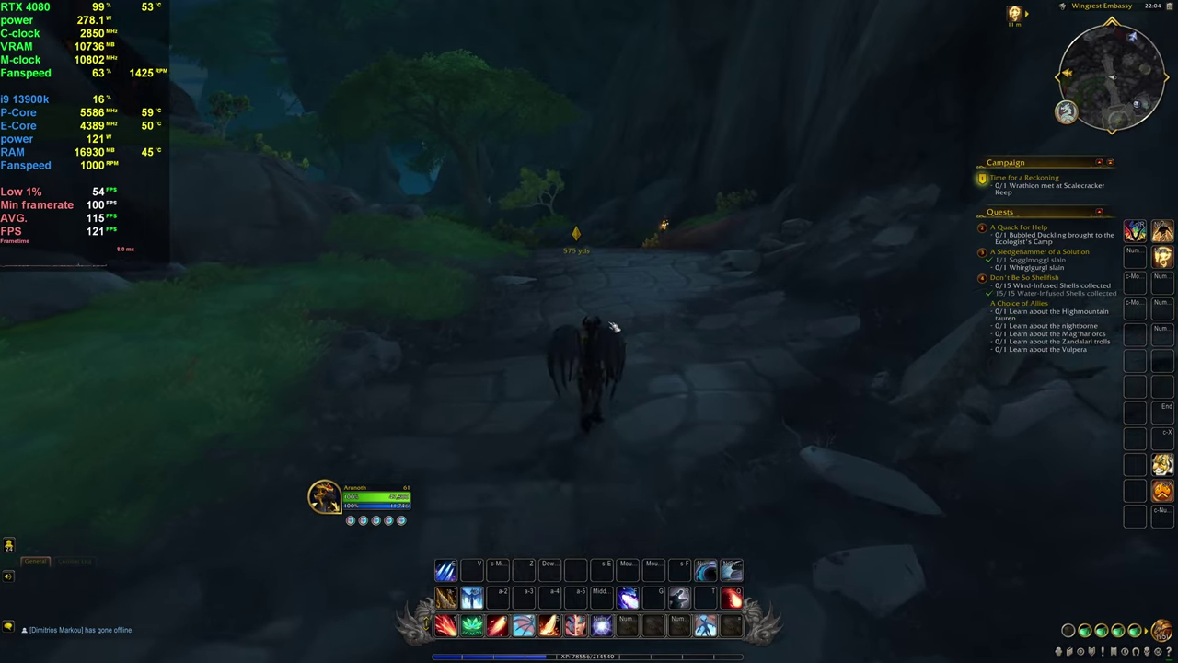
key(w)
drag(617, 324, 616, 324)
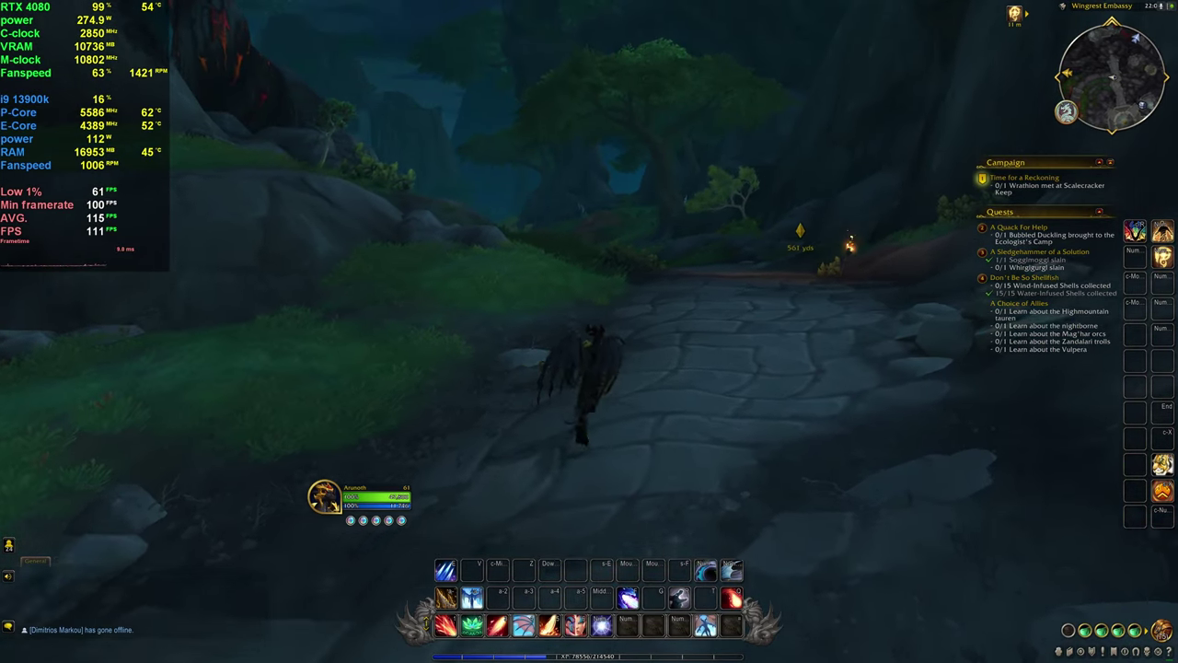
key(w)
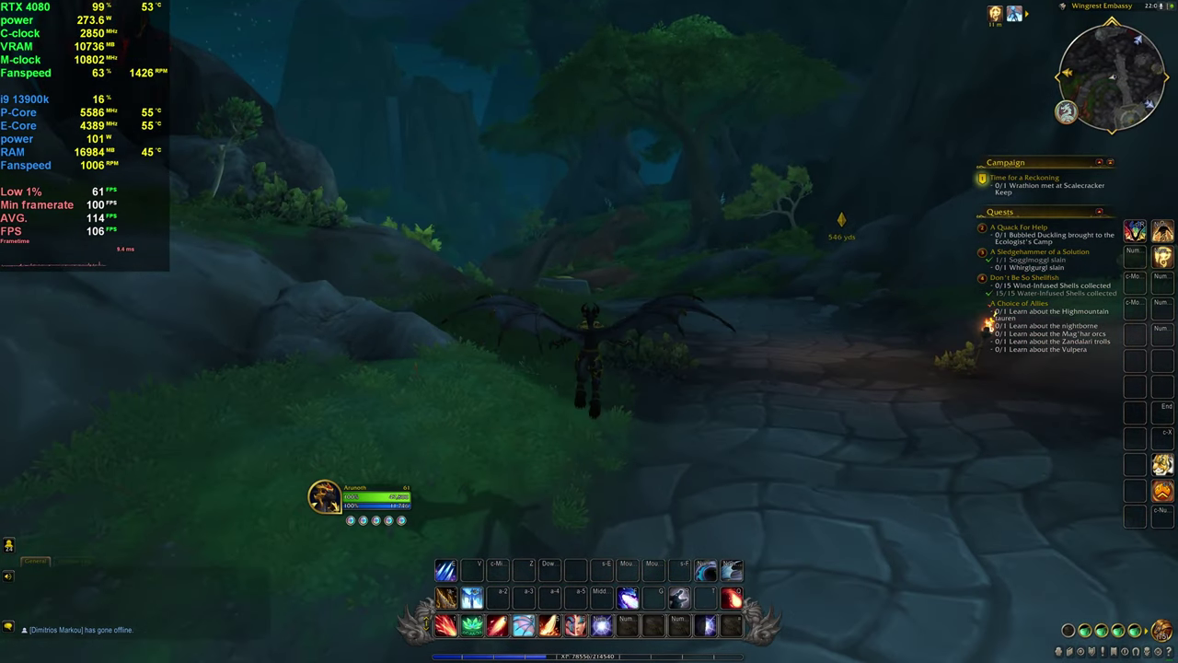
key(w)
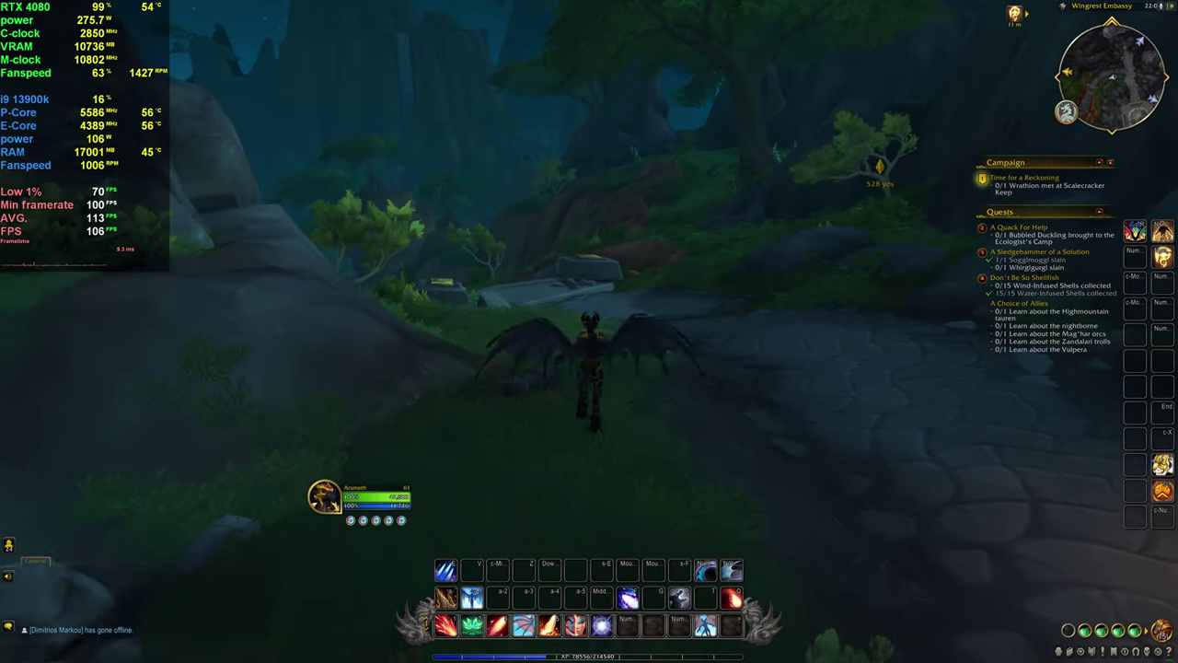
key(w)
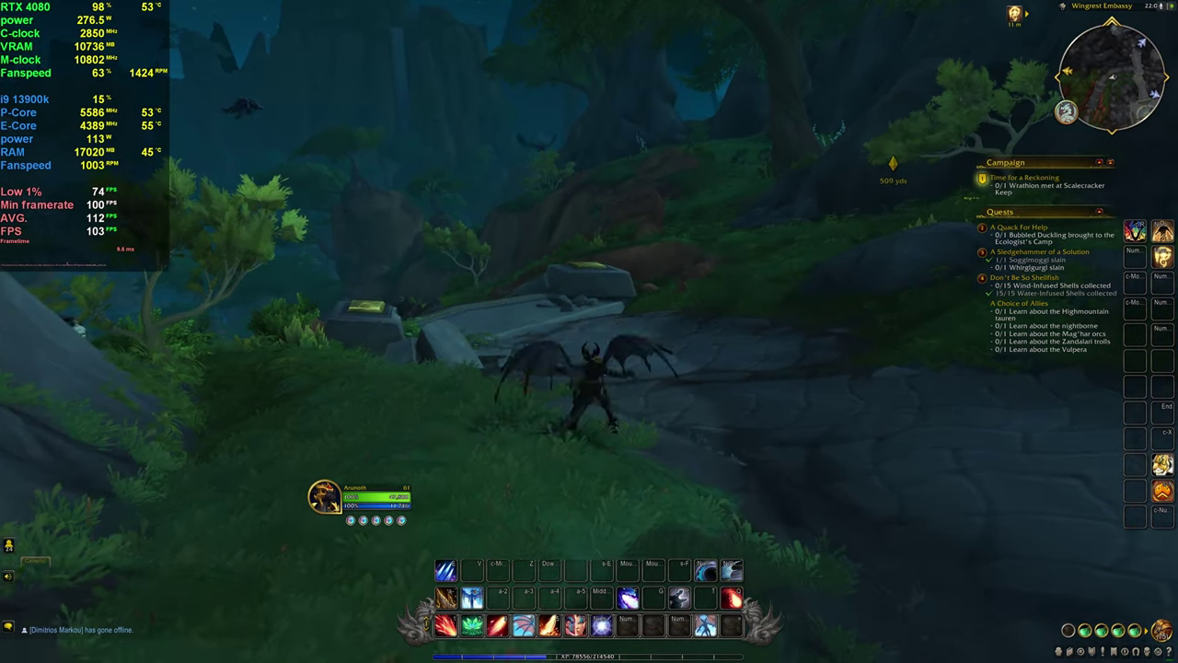
key(w)
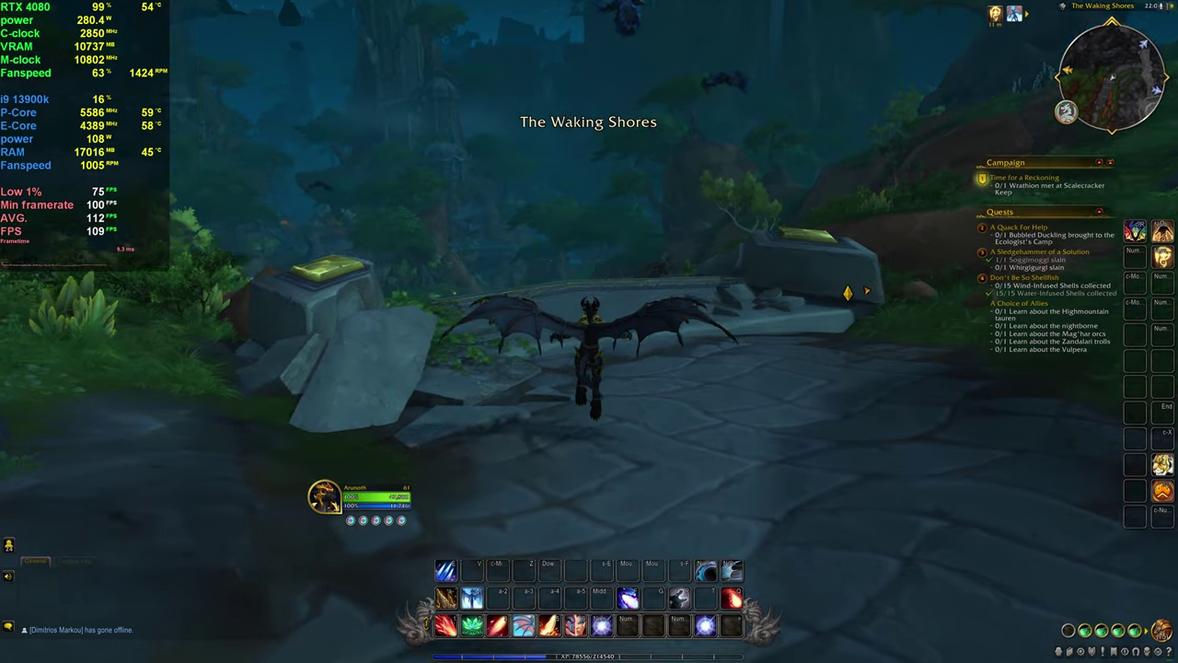
key(w)
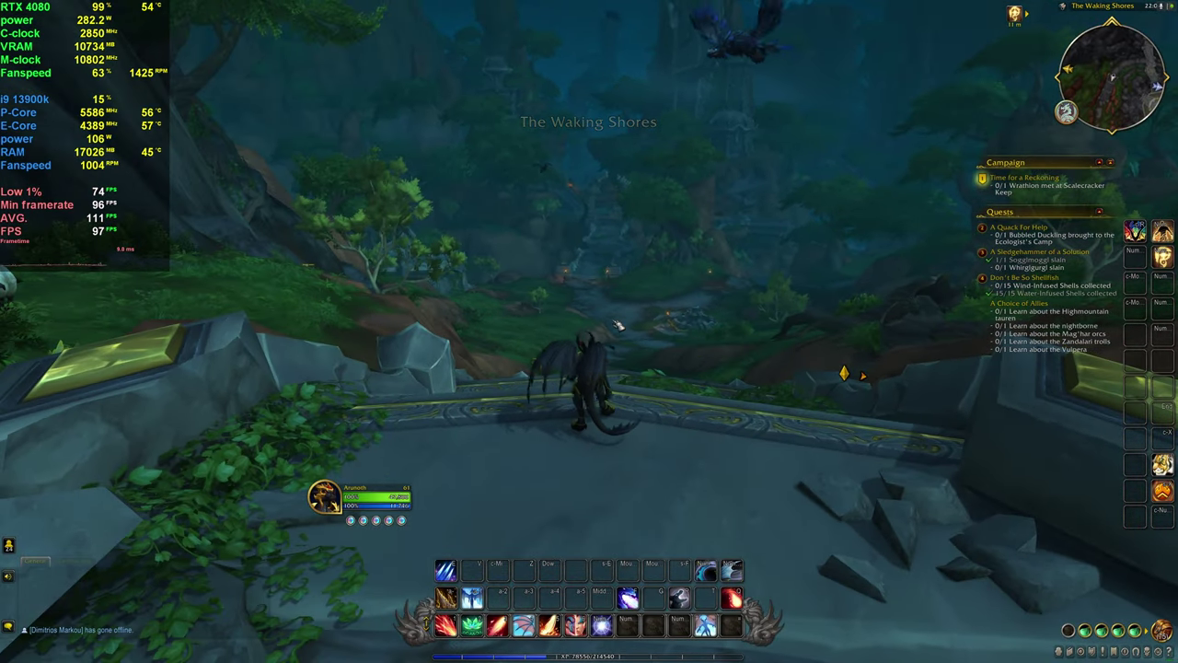
key(w)
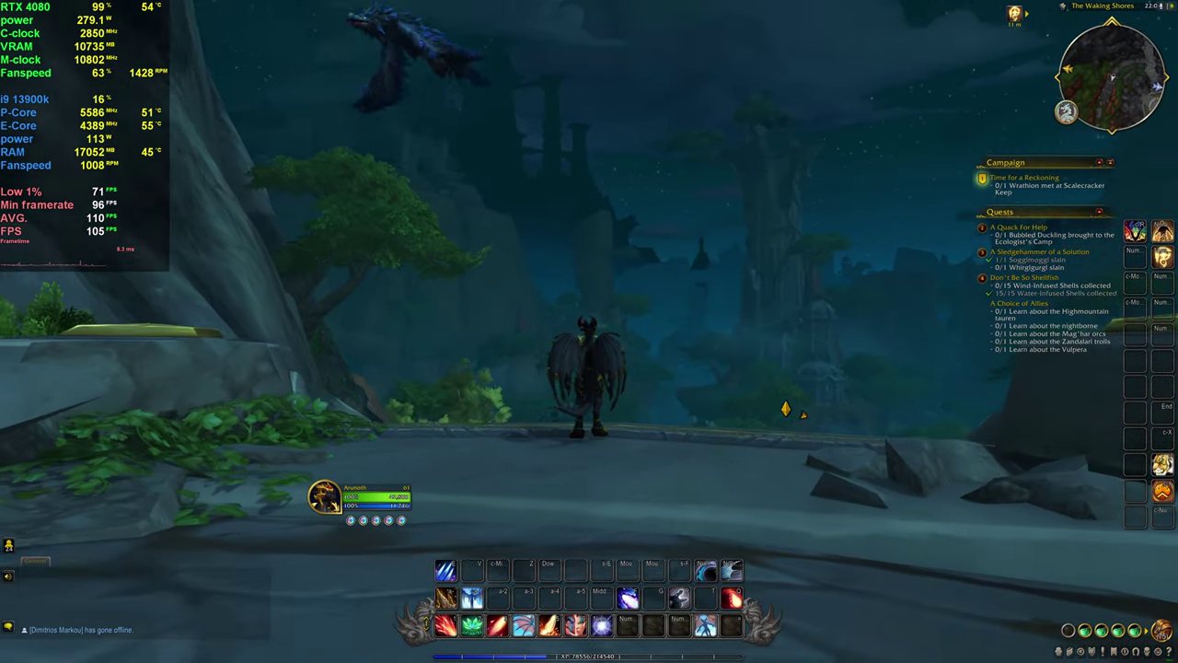
drag(589, 325, 622, 326)
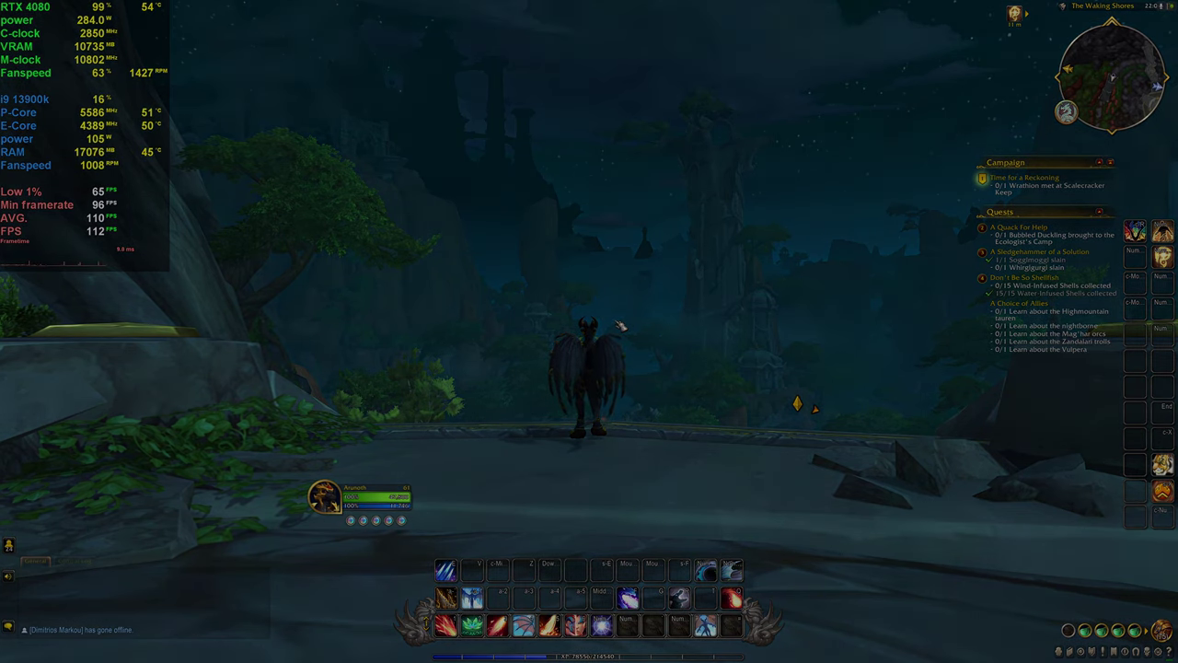